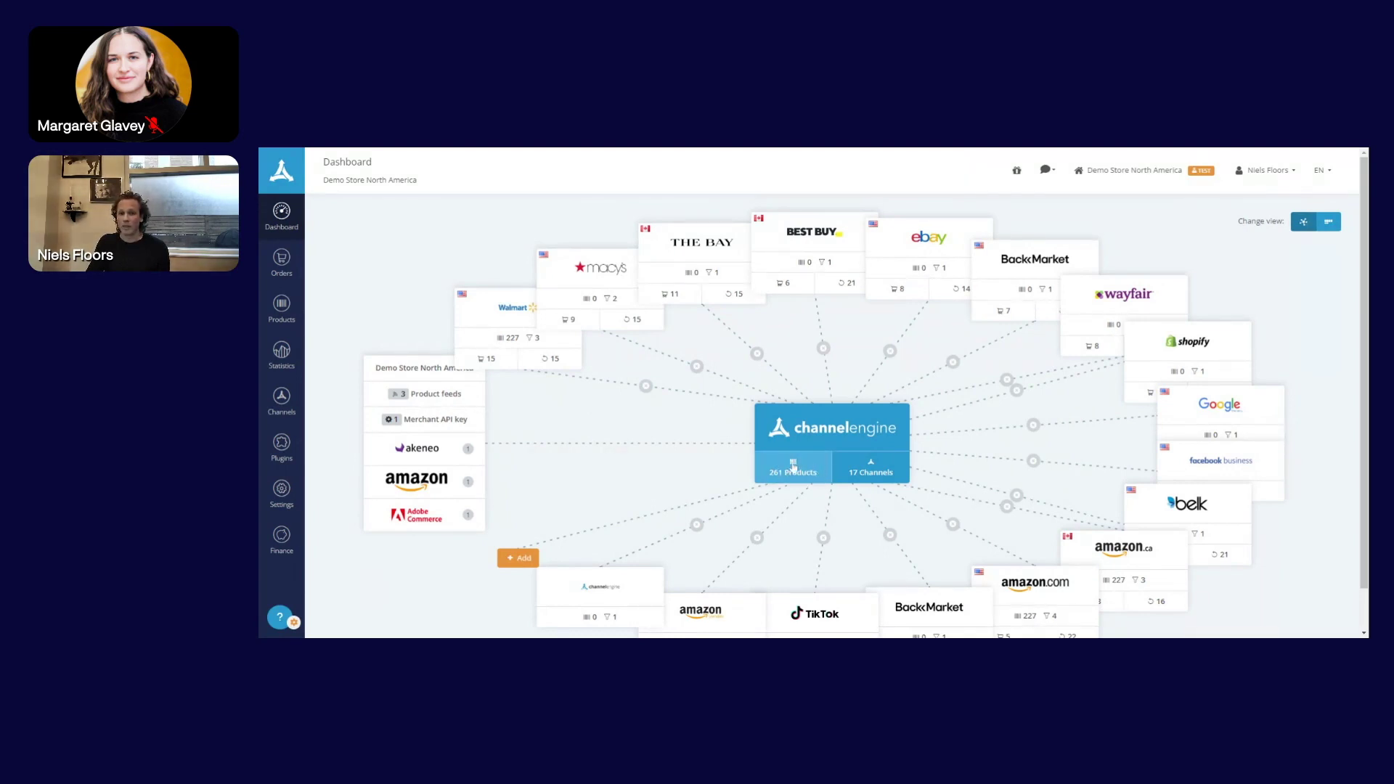
Step: View the overview of all products and return to the dashboard with the connected channels
click(794, 467)
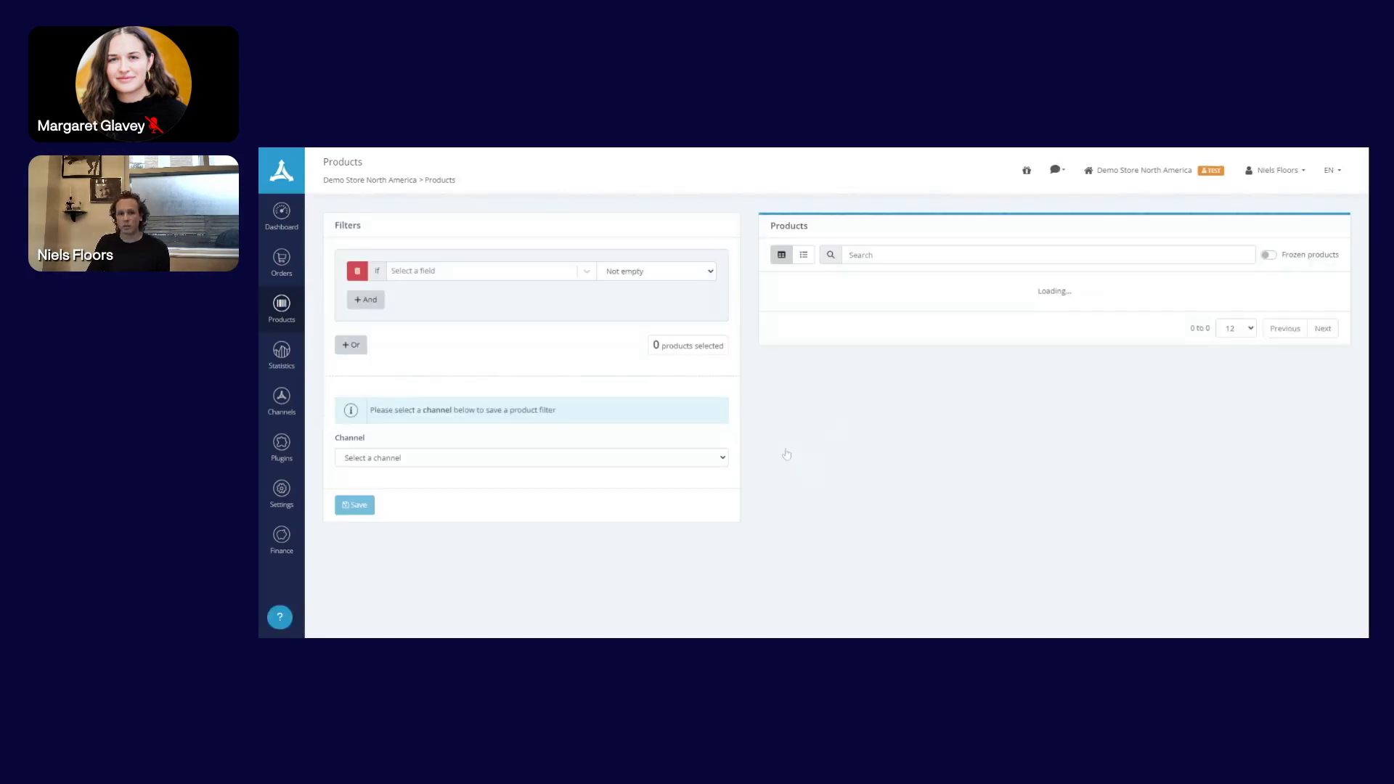
click(270, 216)
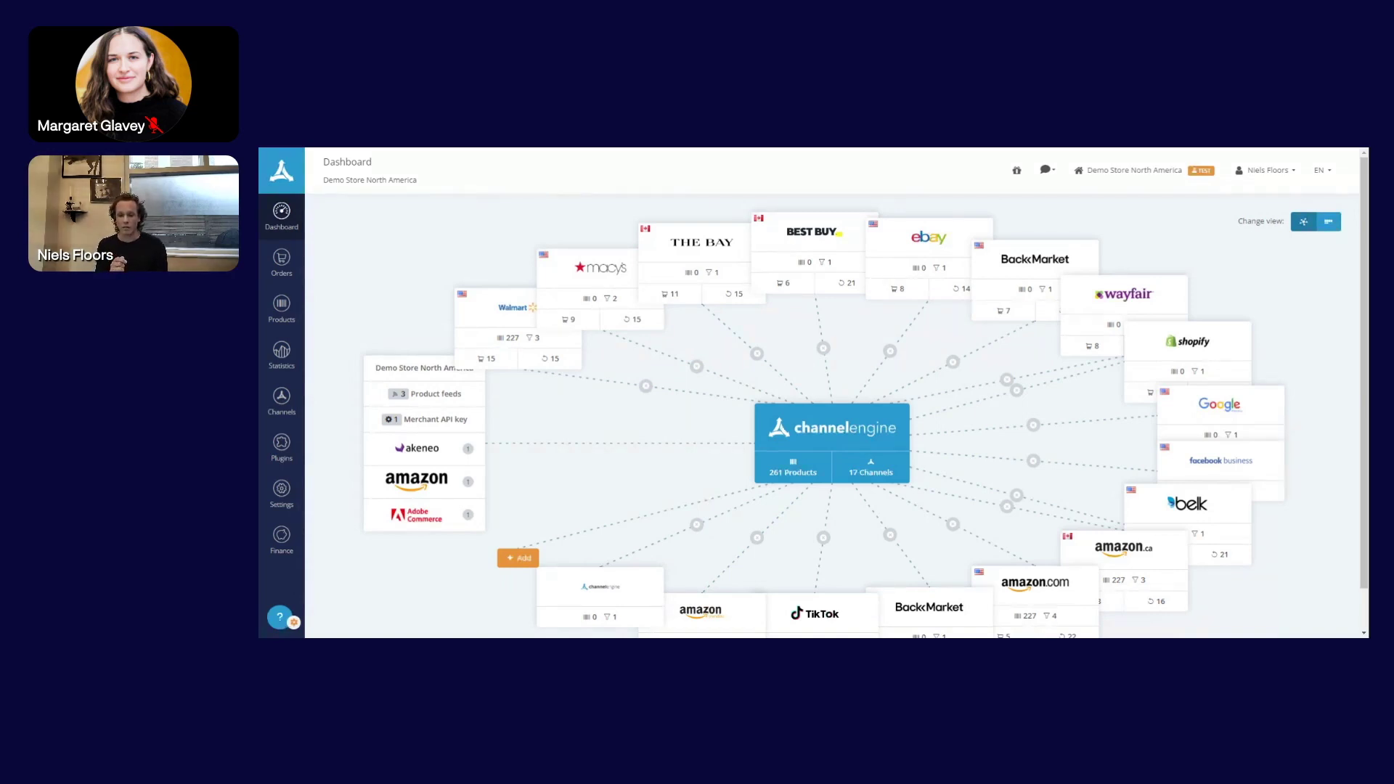
scroll(715, 506, down, 1)
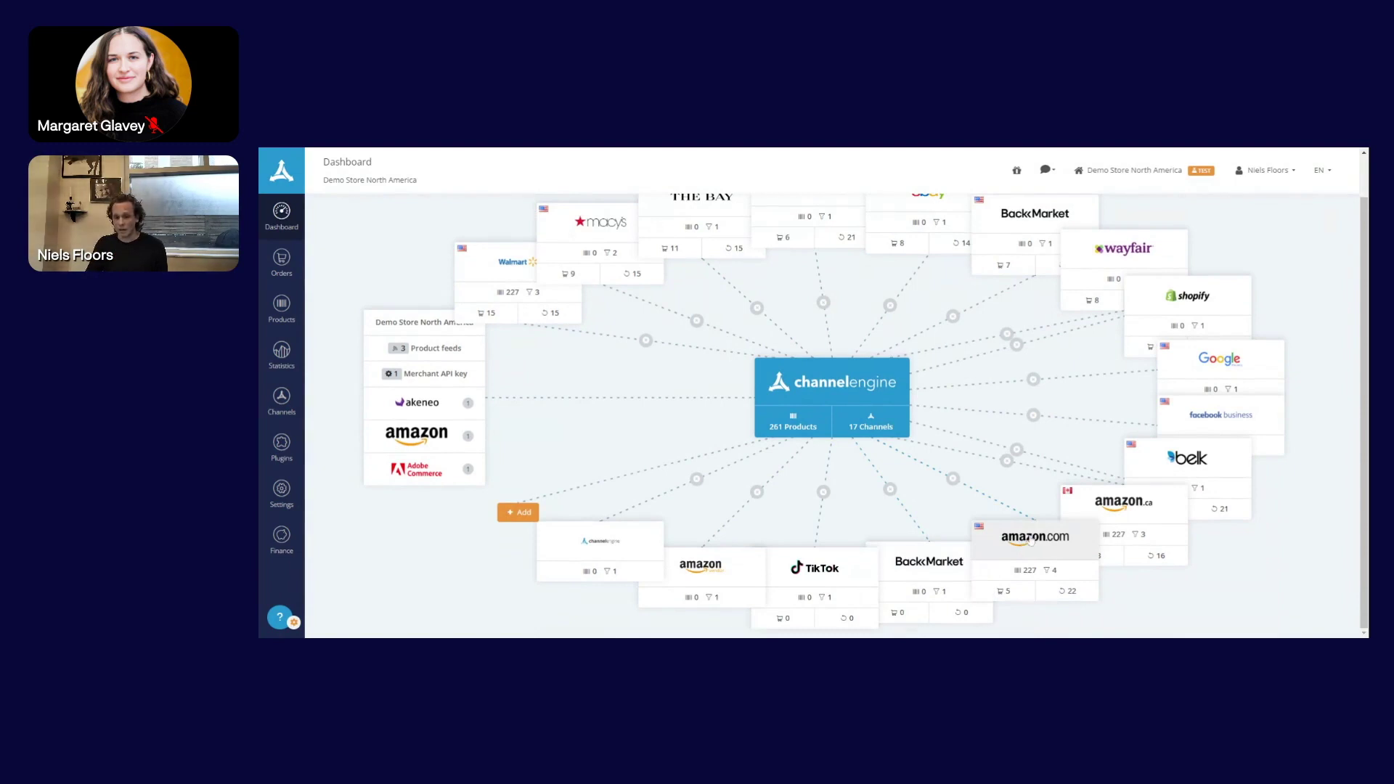
scroll(675, 414, up, 1)
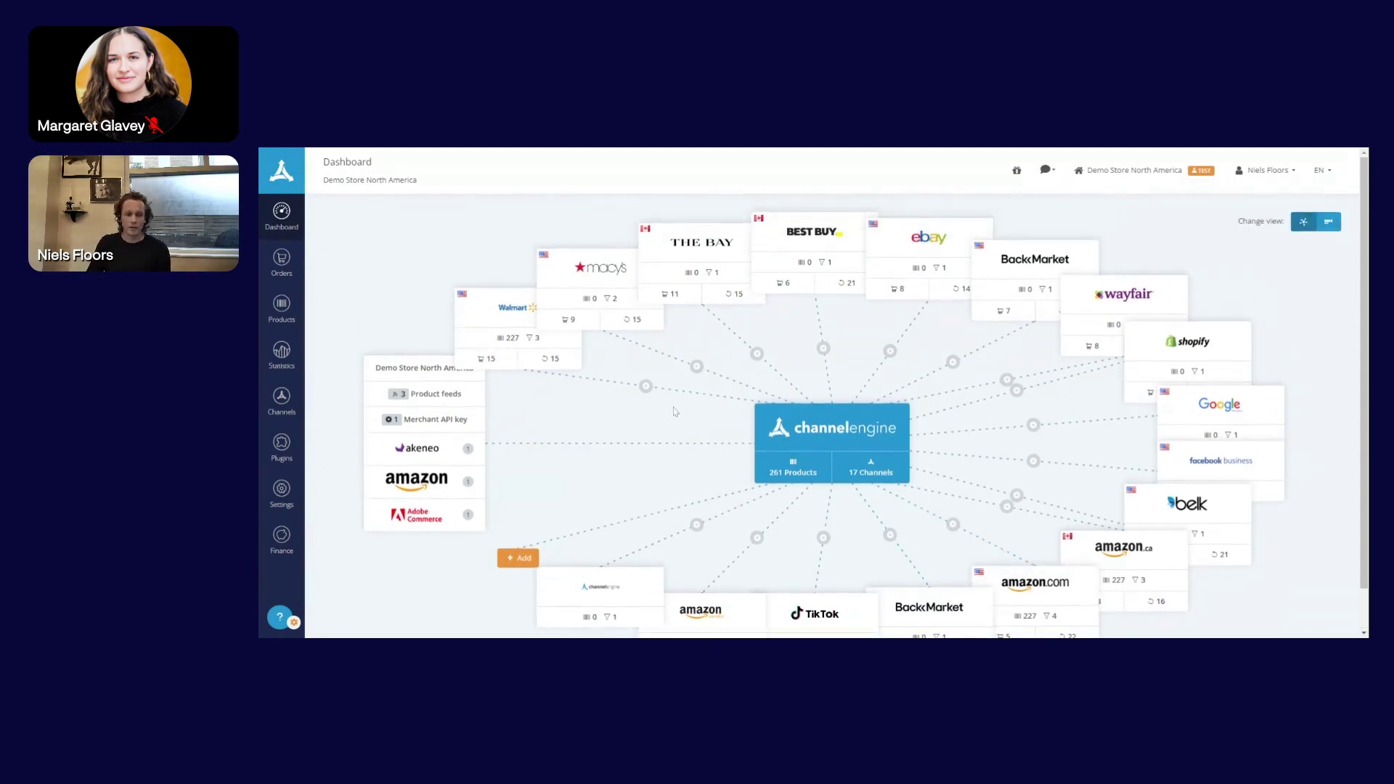
Step: Open the setup of the US Amazon.com channel and start its OAuth authorization
scroll(675, 415, down, 1)
click(1029, 539)
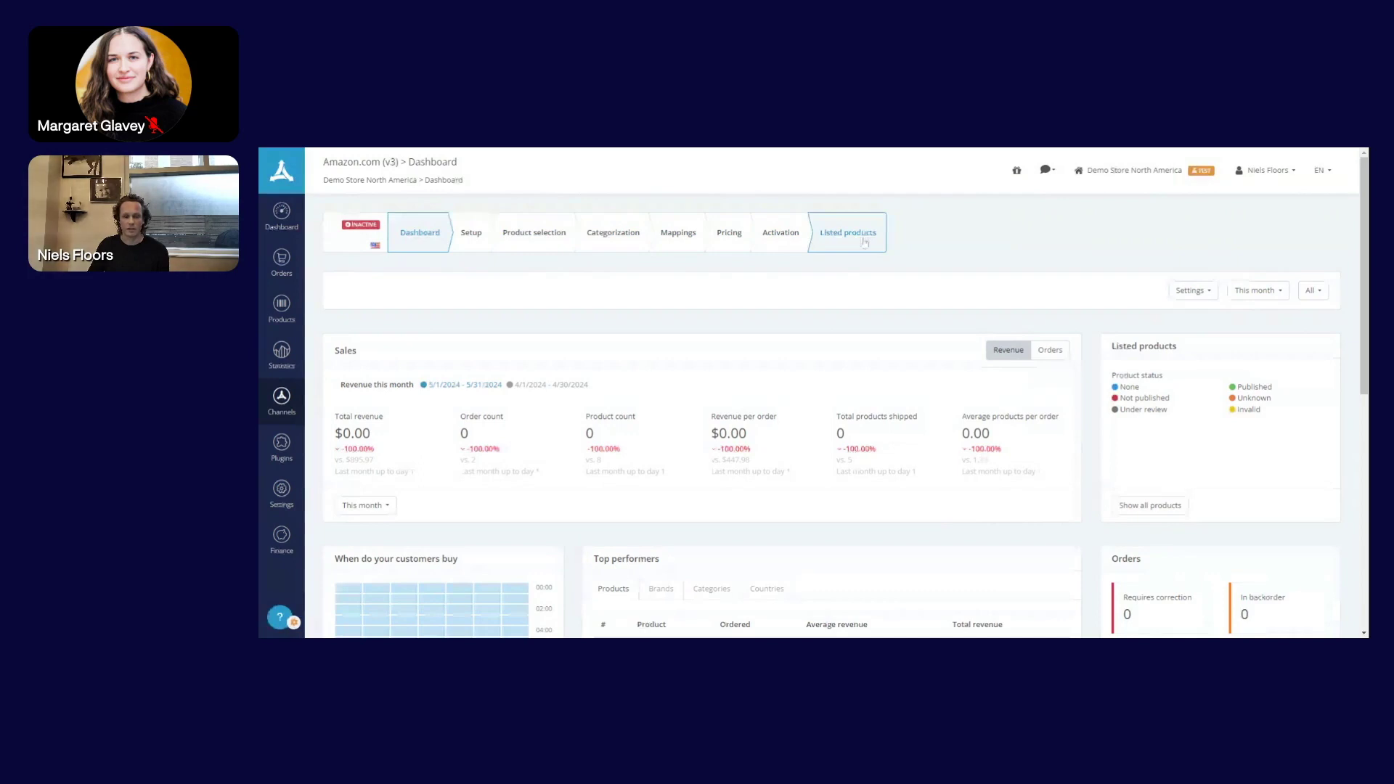
click(480, 240)
scroll(387, 490, down, 10)
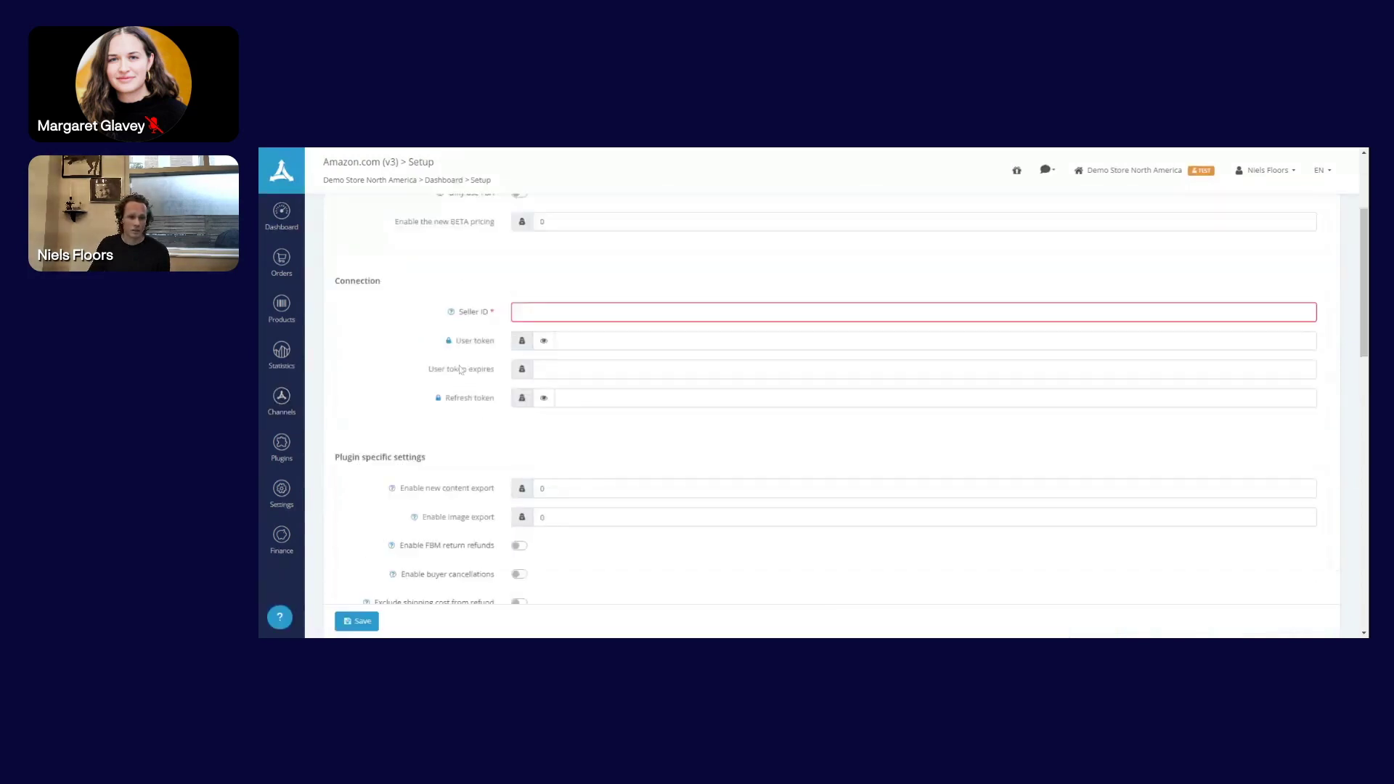
click(371, 515)
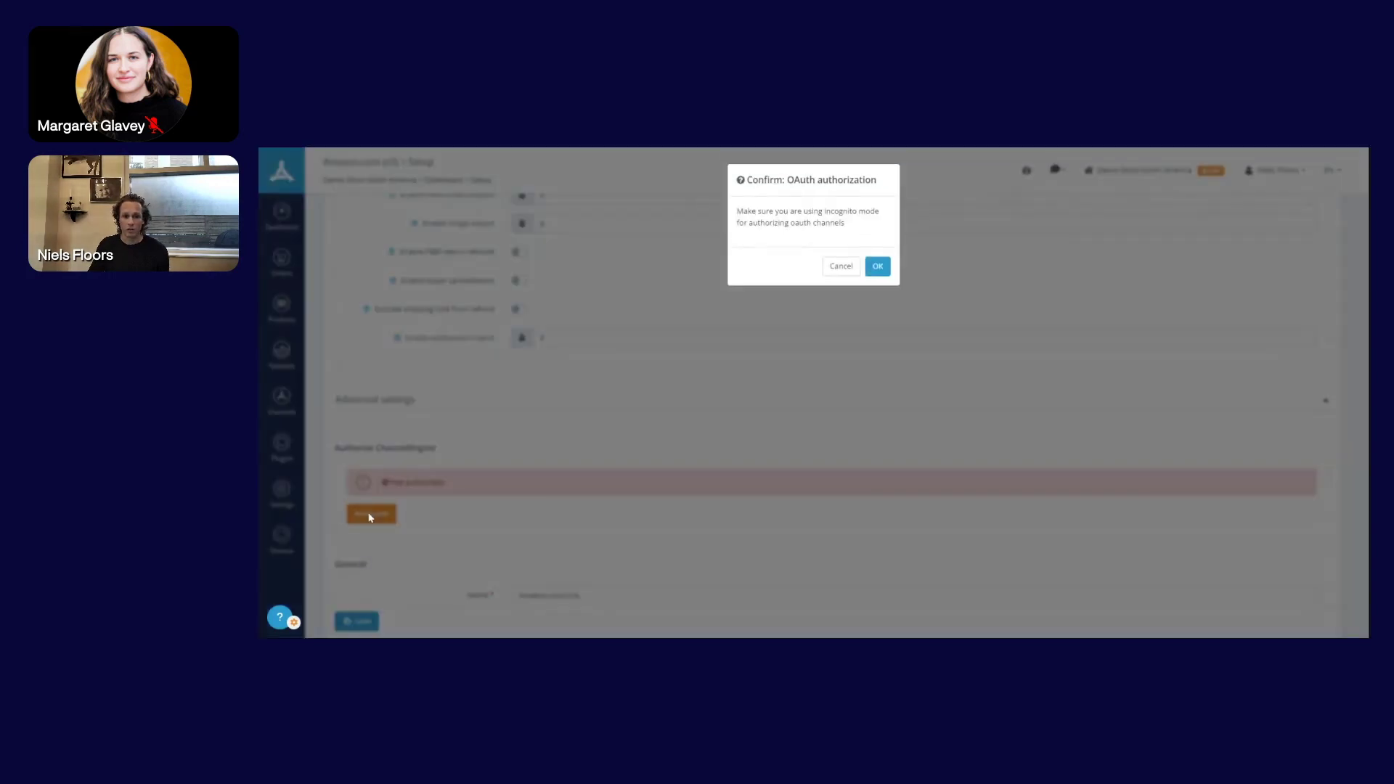
click(880, 267)
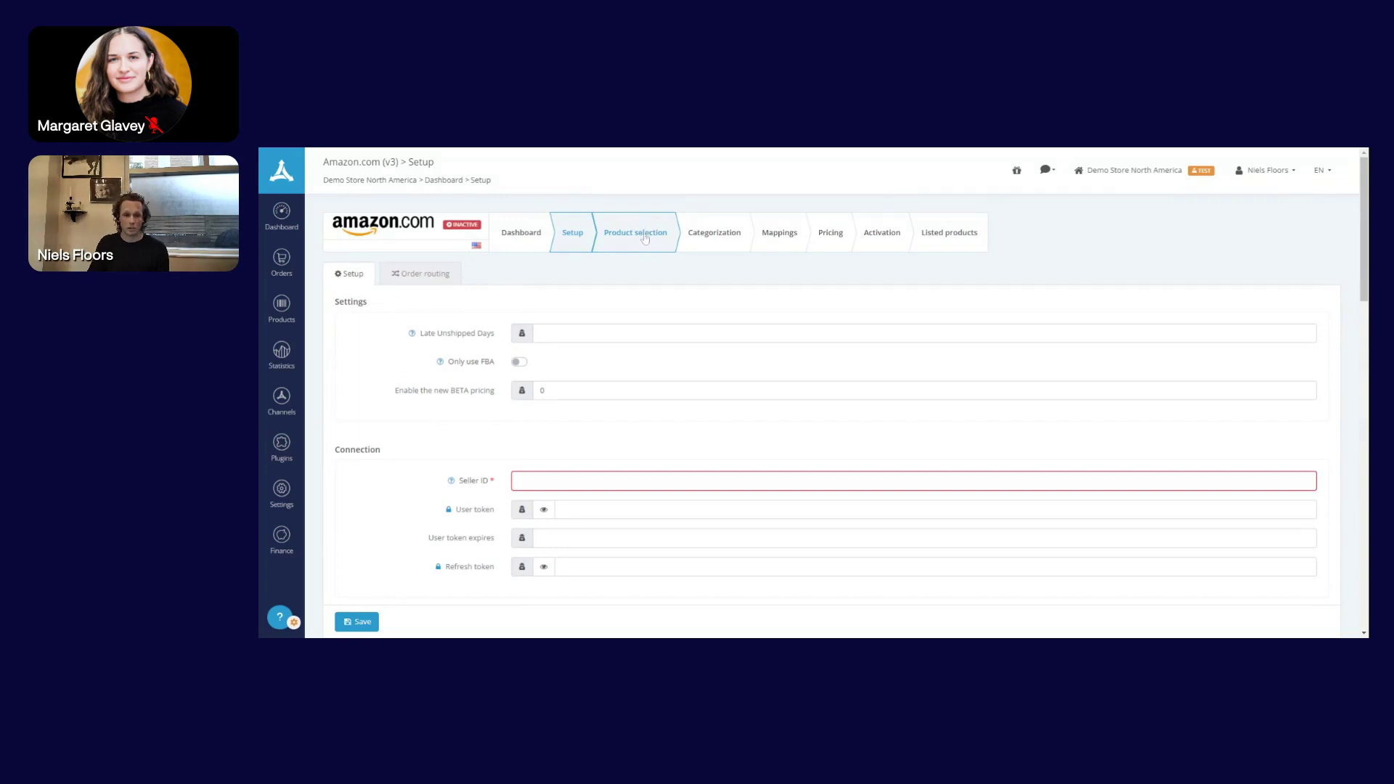
Step: Open the Liquidation listing in Amazon.com's product selection and examine its brand and stock filter conditions
click(652, 253)
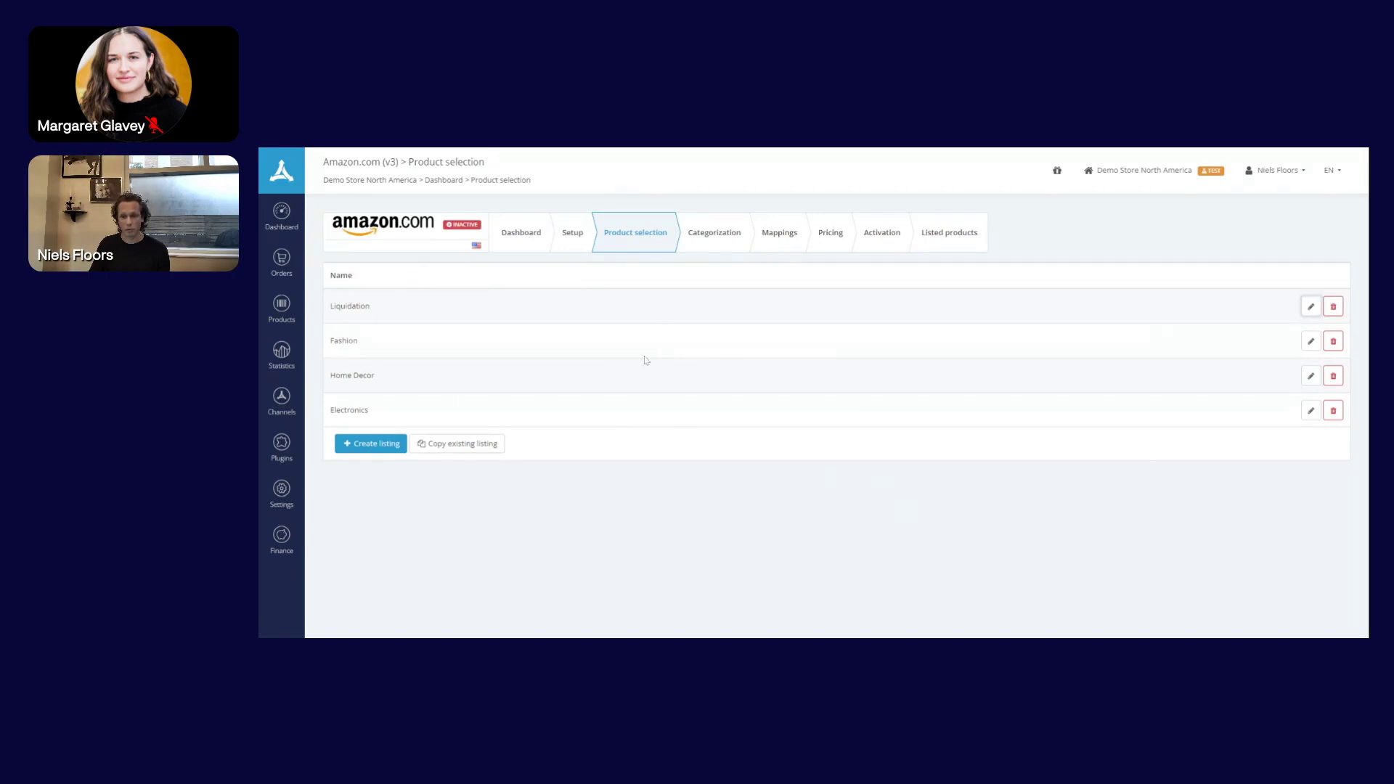
click(510, 335)
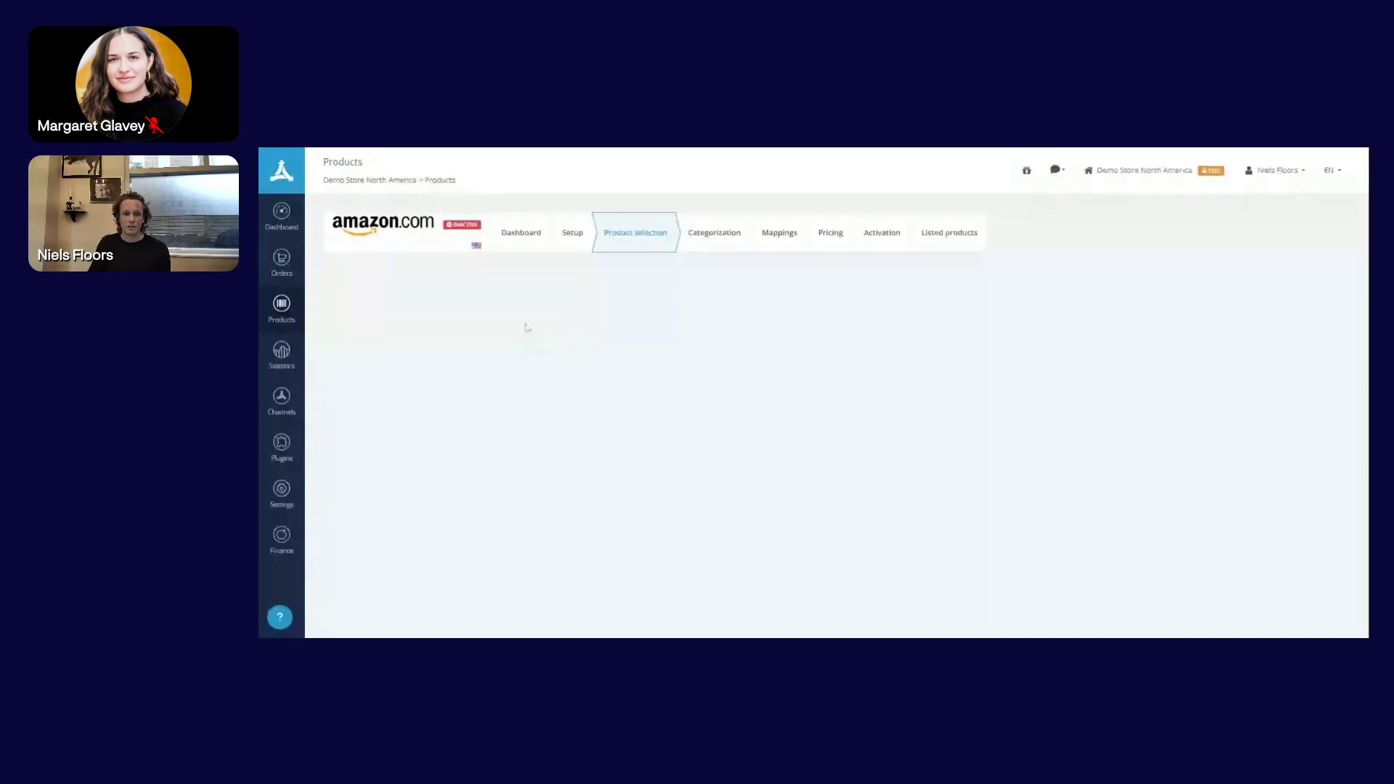
scroll(467, 272, down, 1)
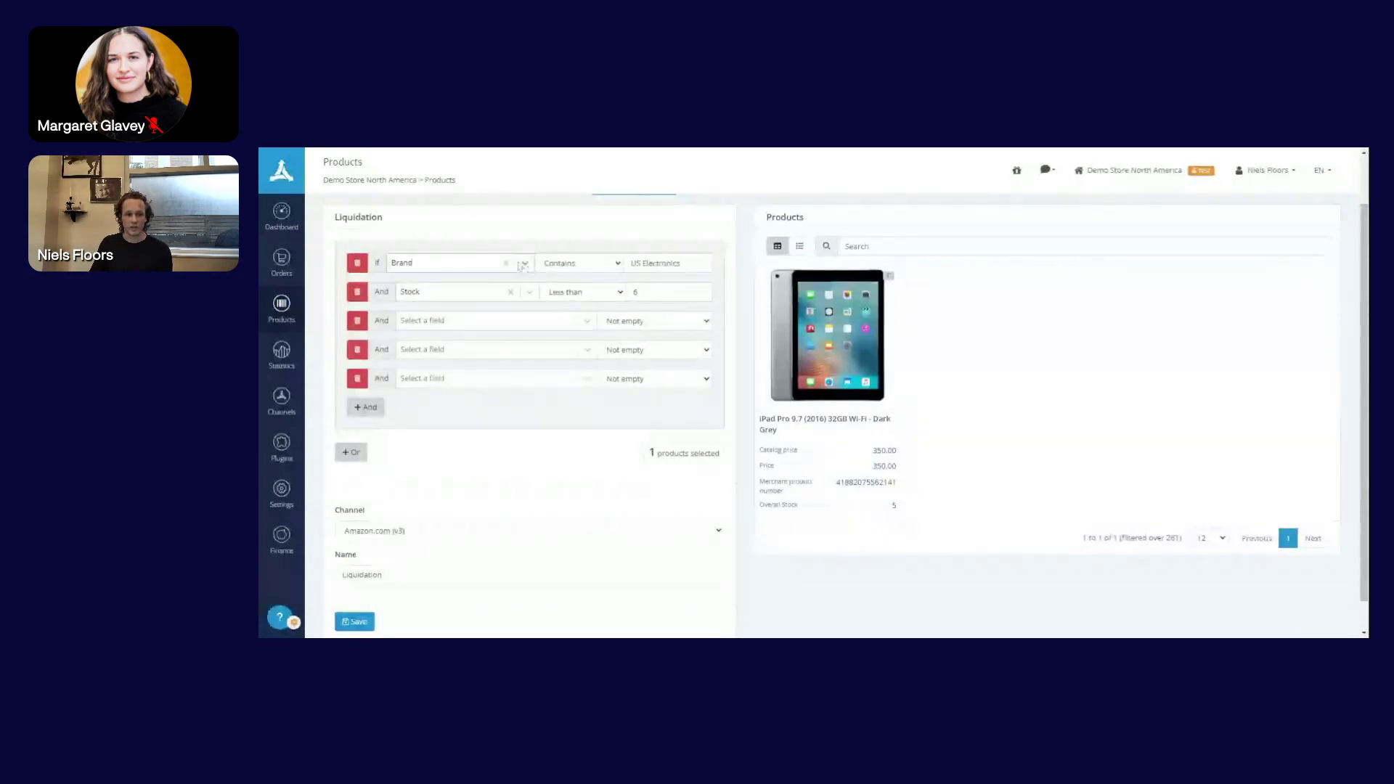
click(476, 293)
scroll(445, 355, down, 1)
scroll(446, 355, up, 5)
scroll(452, 383, down, 1)
click(490, 290)
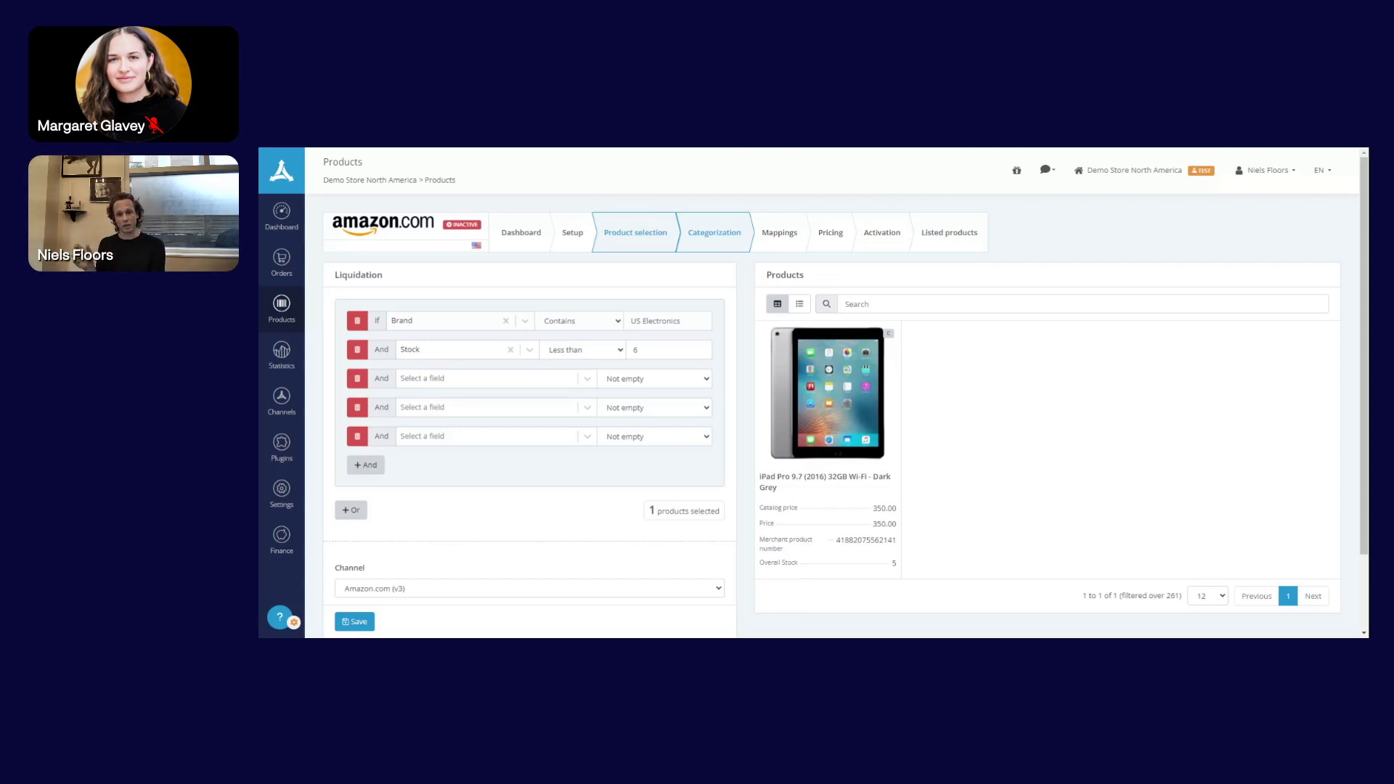
Step: Review Amazon.com's categorization and open the content mappings of the Active Shirts & Tees > Polos (APPAREL) category
click(715, 239)
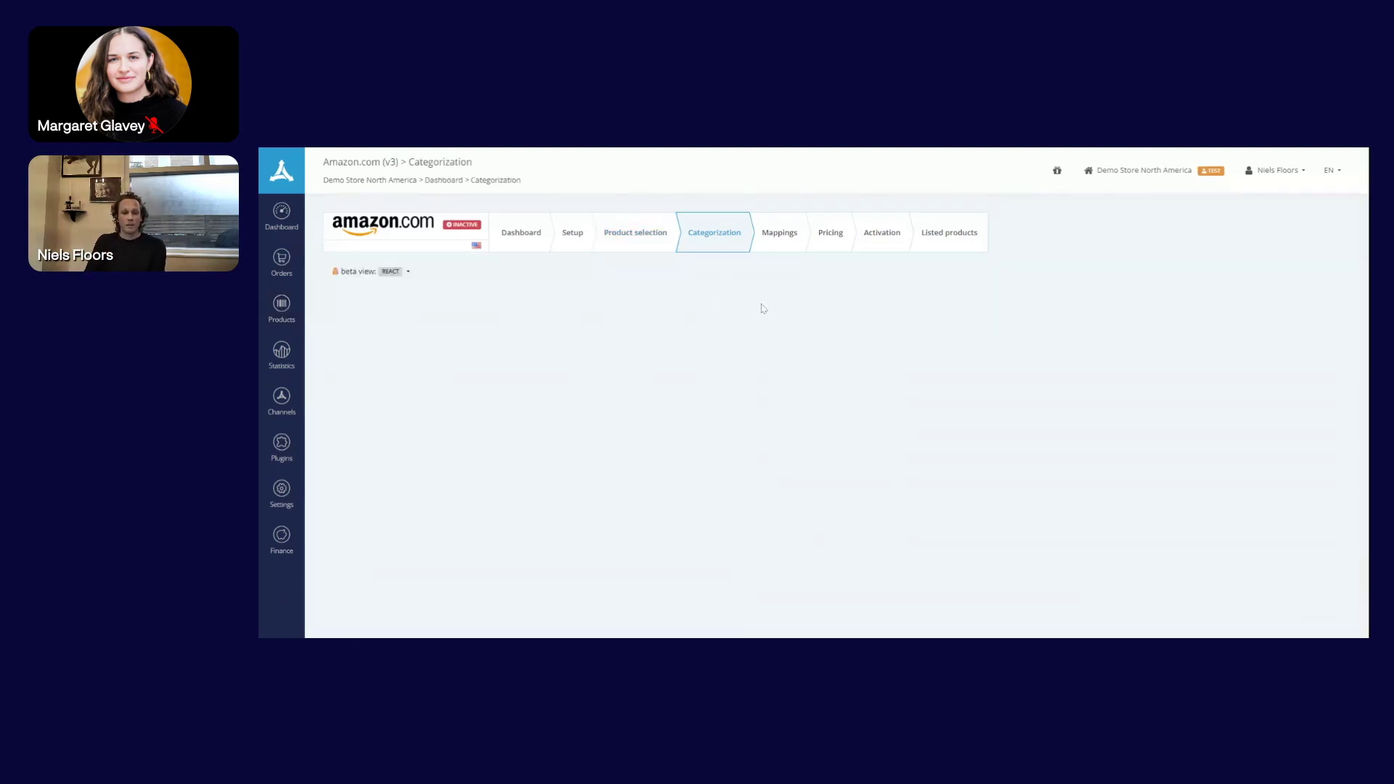
scroll(814, 365, down, 1)
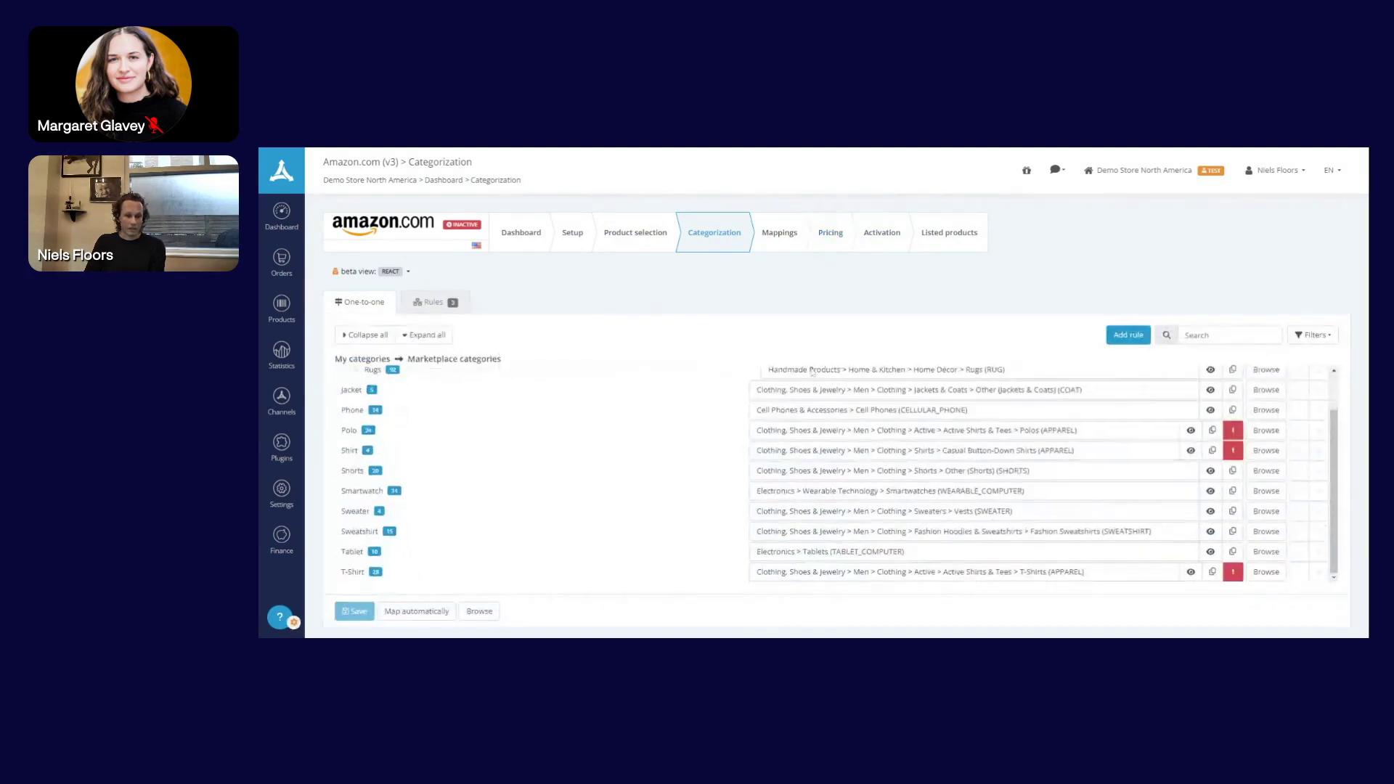
click(779, 240)
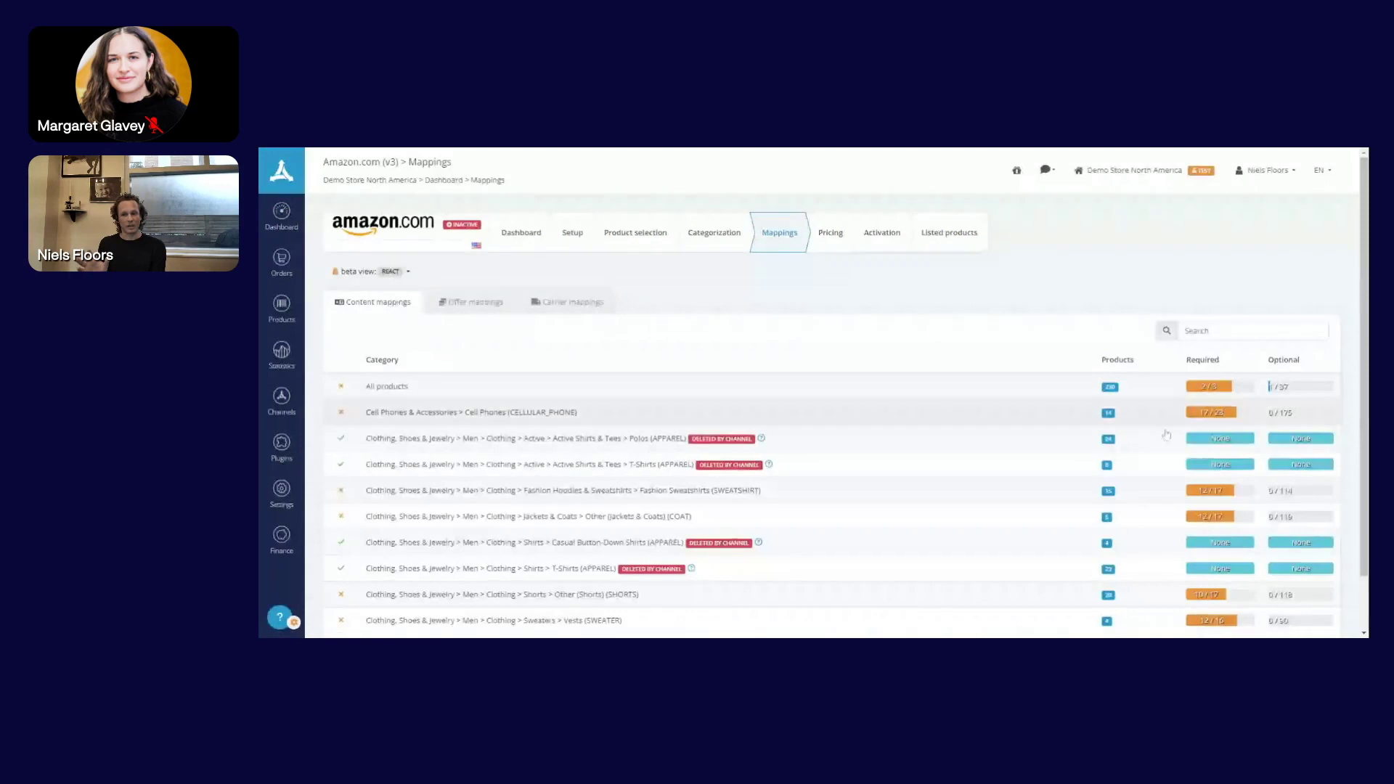
scroll(1291, 392, down, 1)
scroll(1291, 392, down, 2)
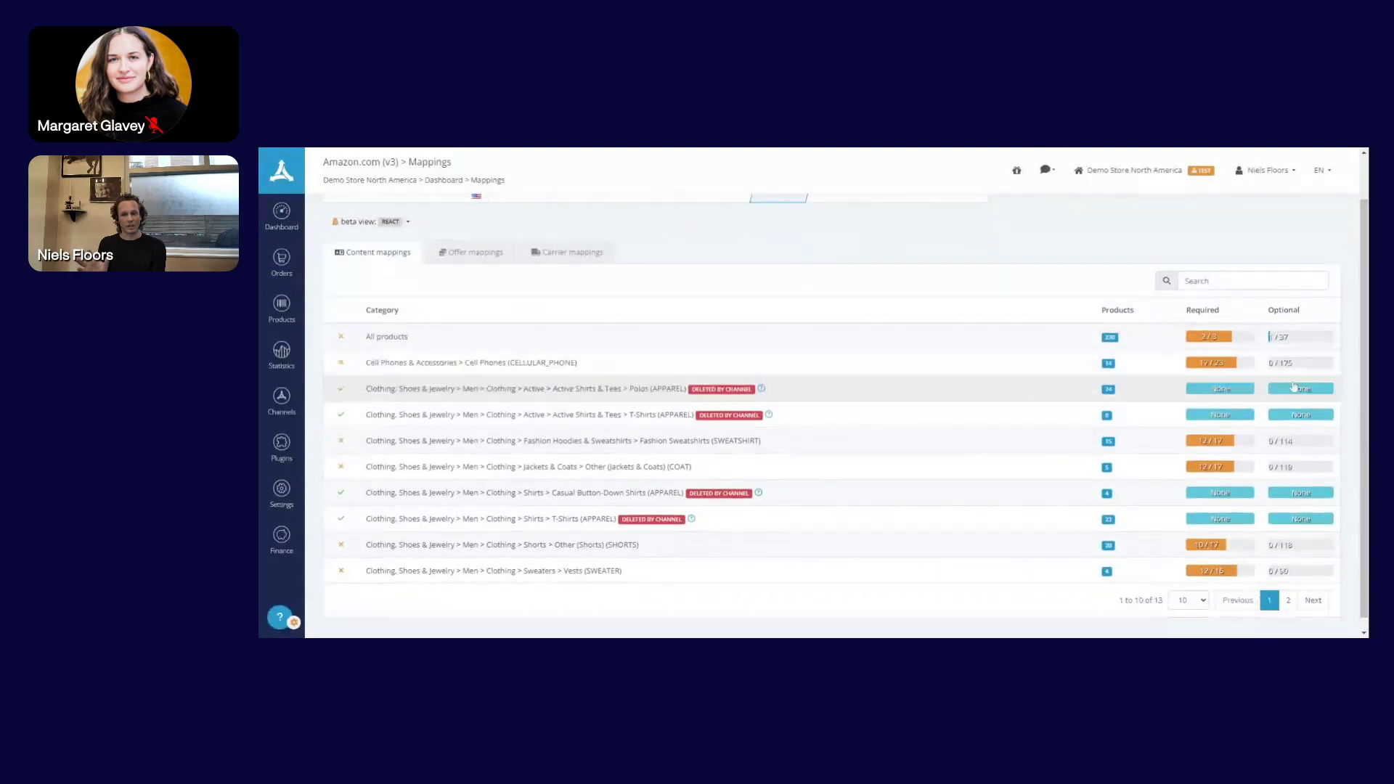
click(605, 373)
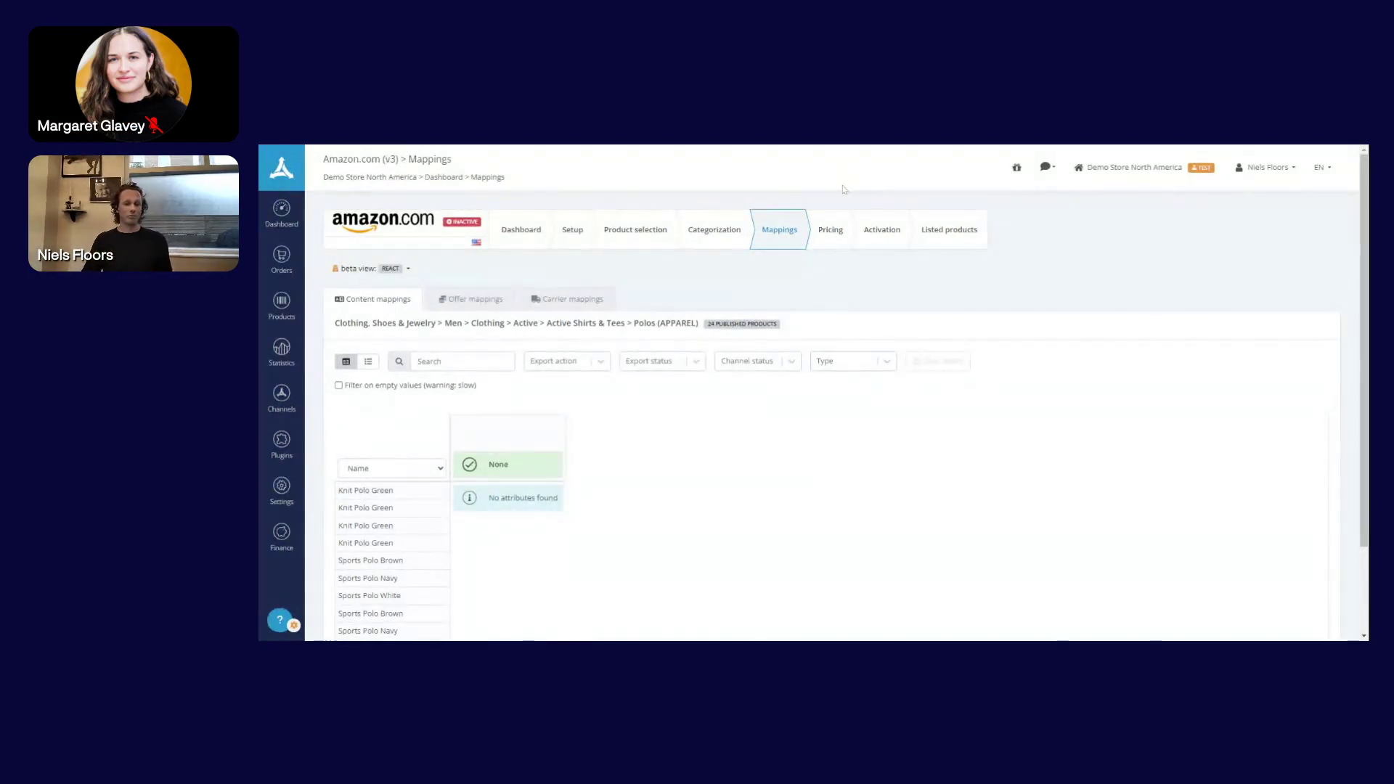
Step: Examine the Buy Box Repricer rule among Amazon.com's reprice rules and return to the rule list
click(831, 229)
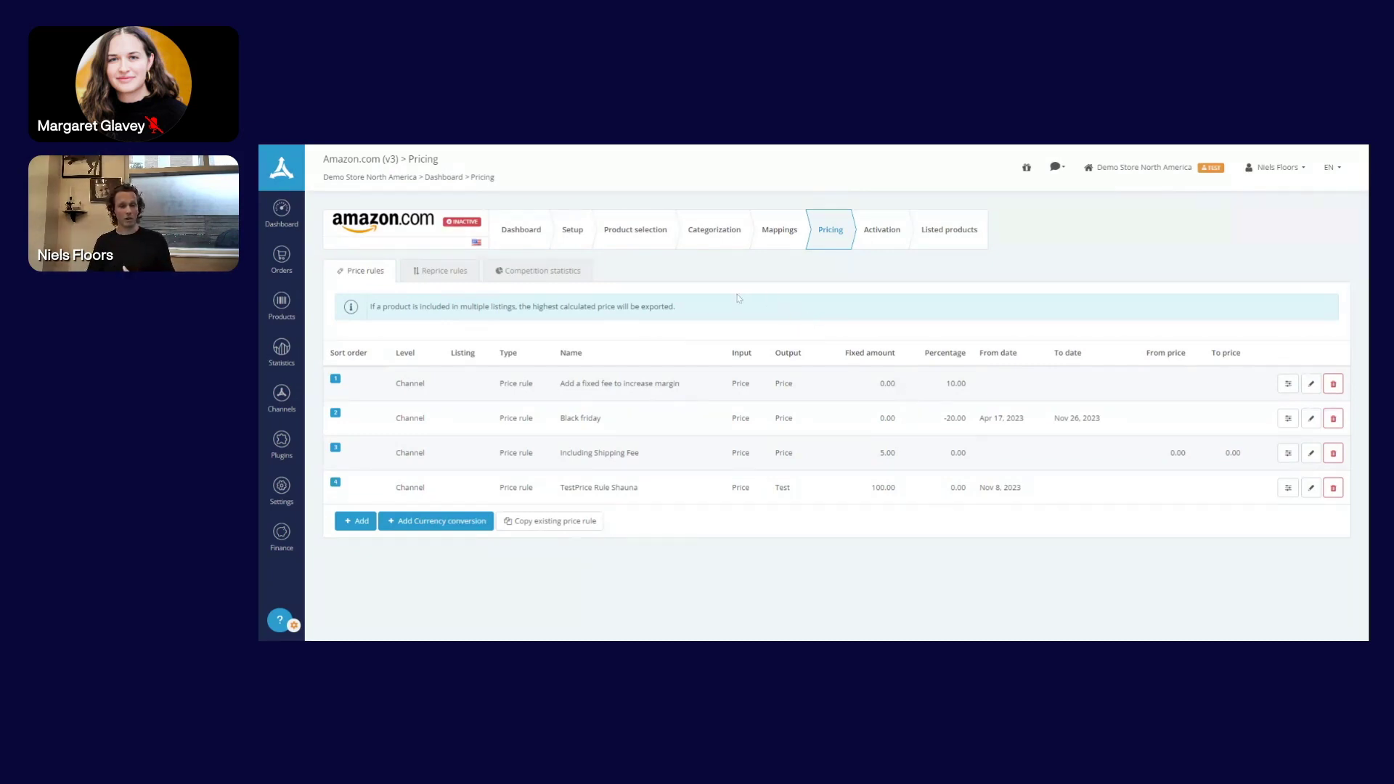
click(445, 272)
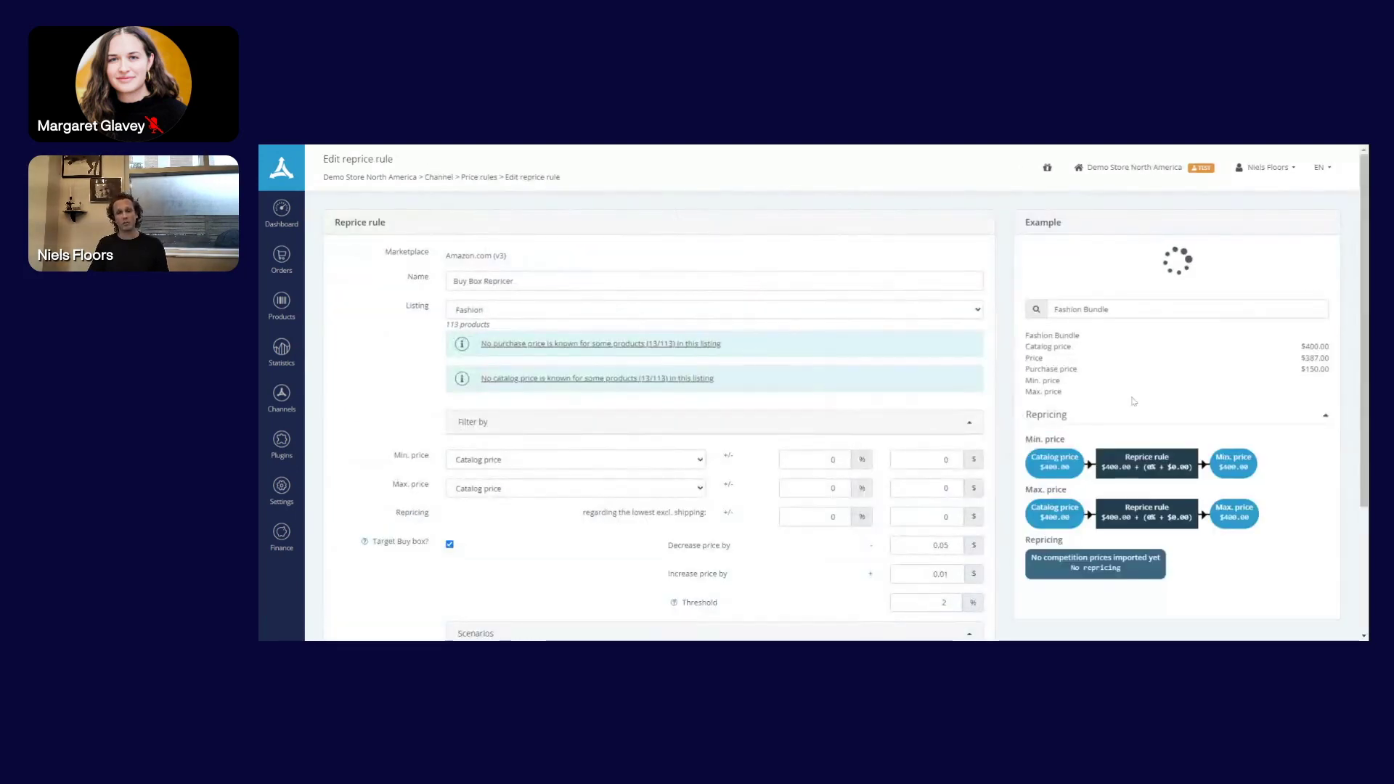
scroll(670, 464, down, 3)
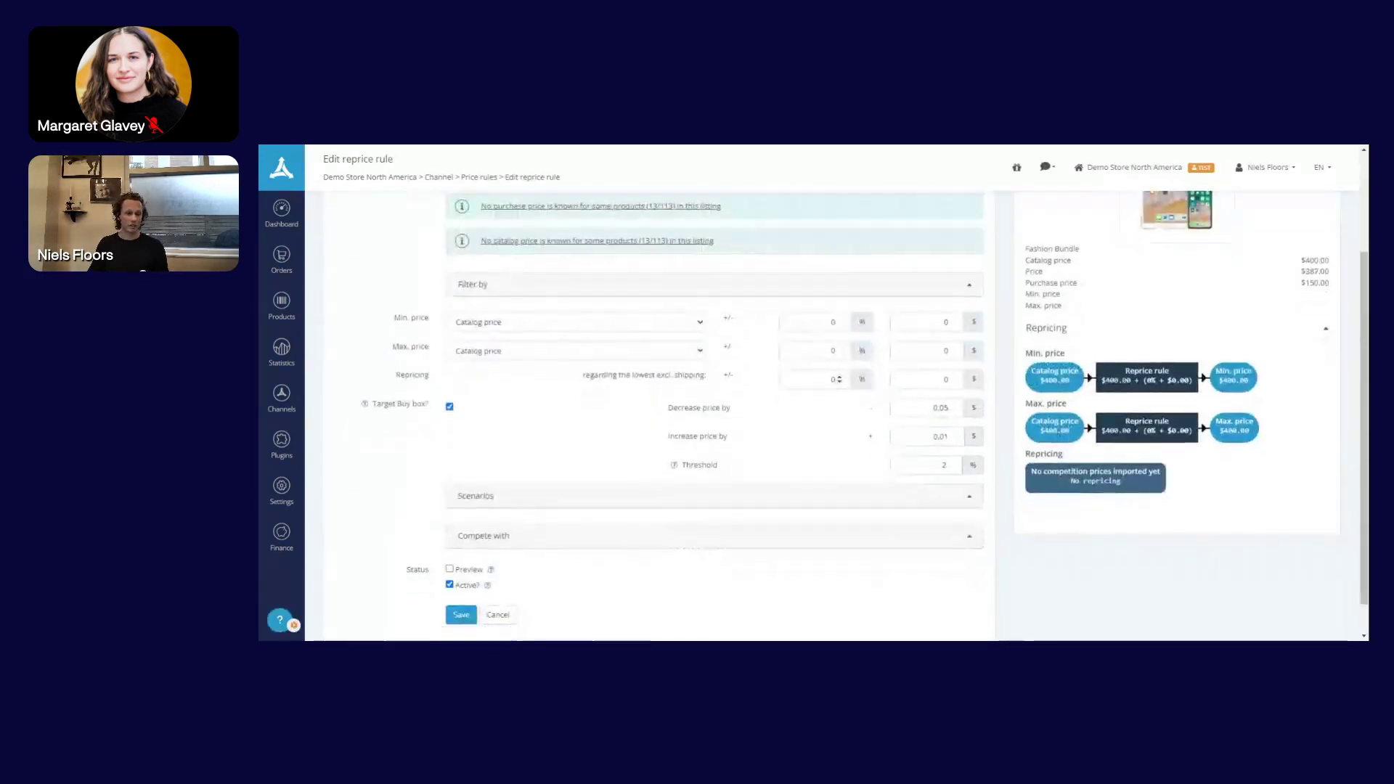
scroll(727, 411, up, 2)
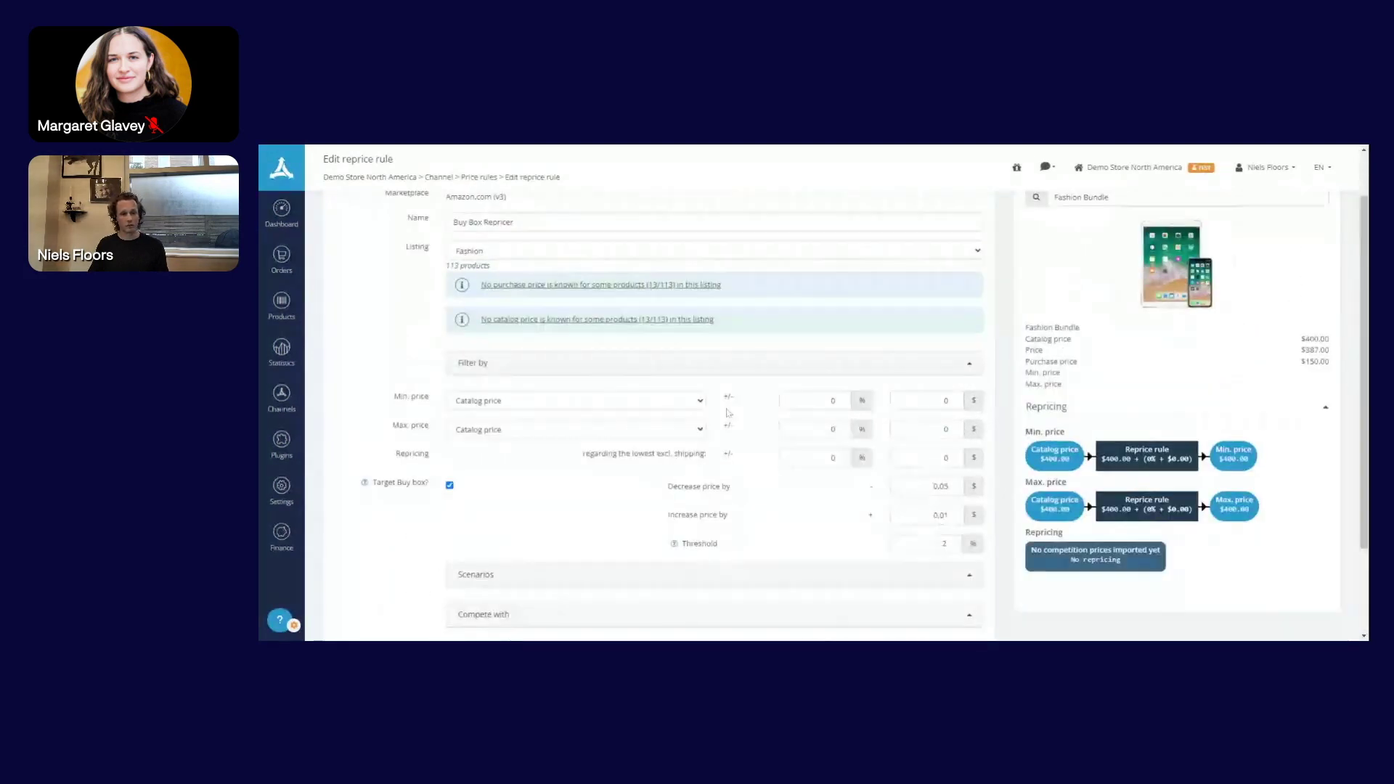
scroll(727, 411, up, 1)
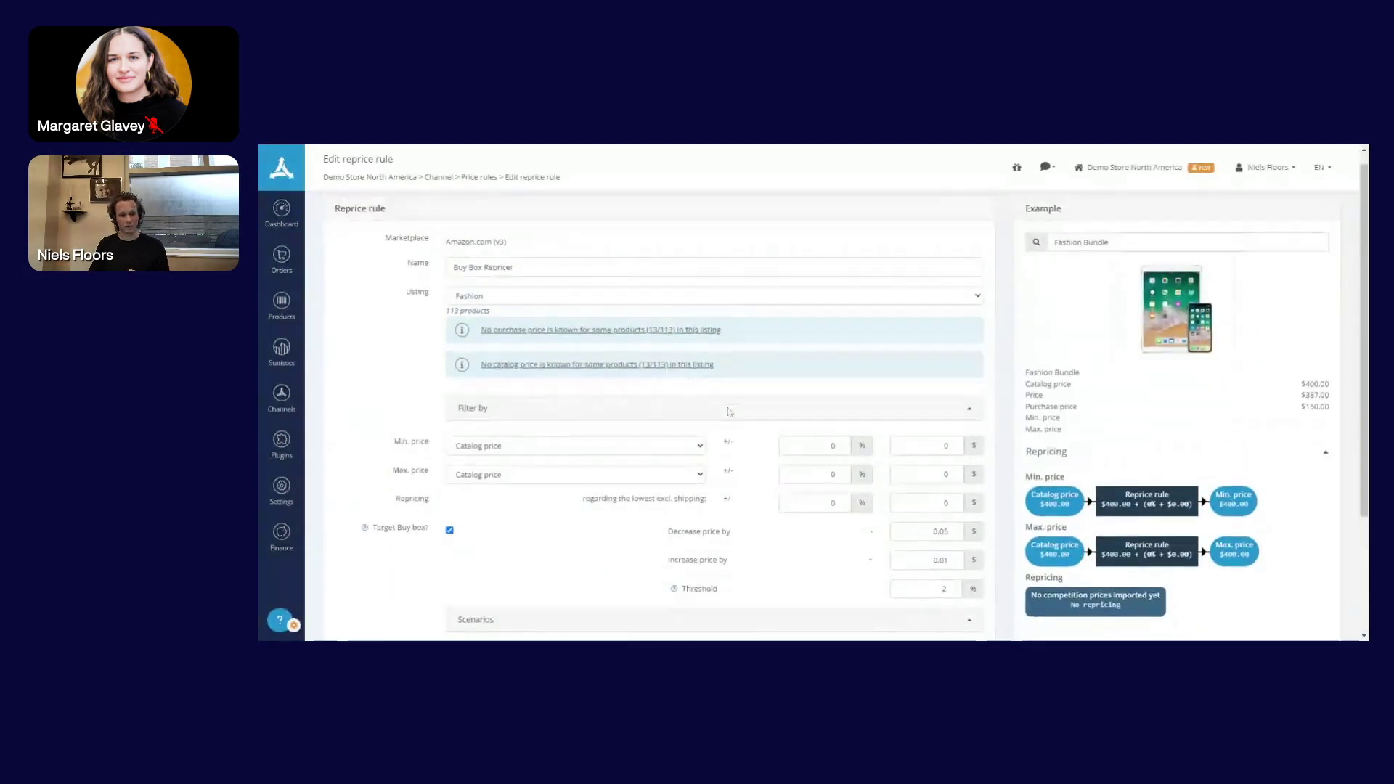
scroll(715, 457, down, 3)
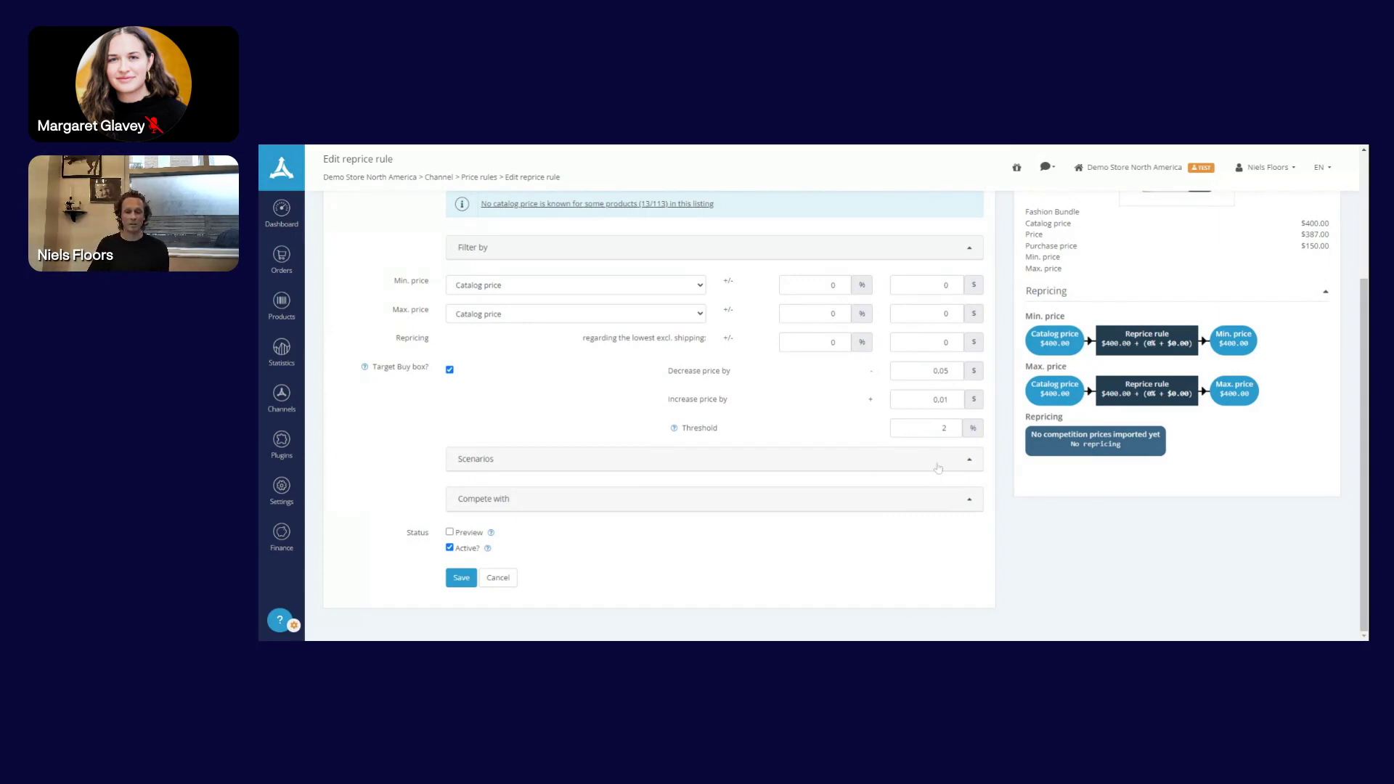
scroll(937, 464, up, 3)
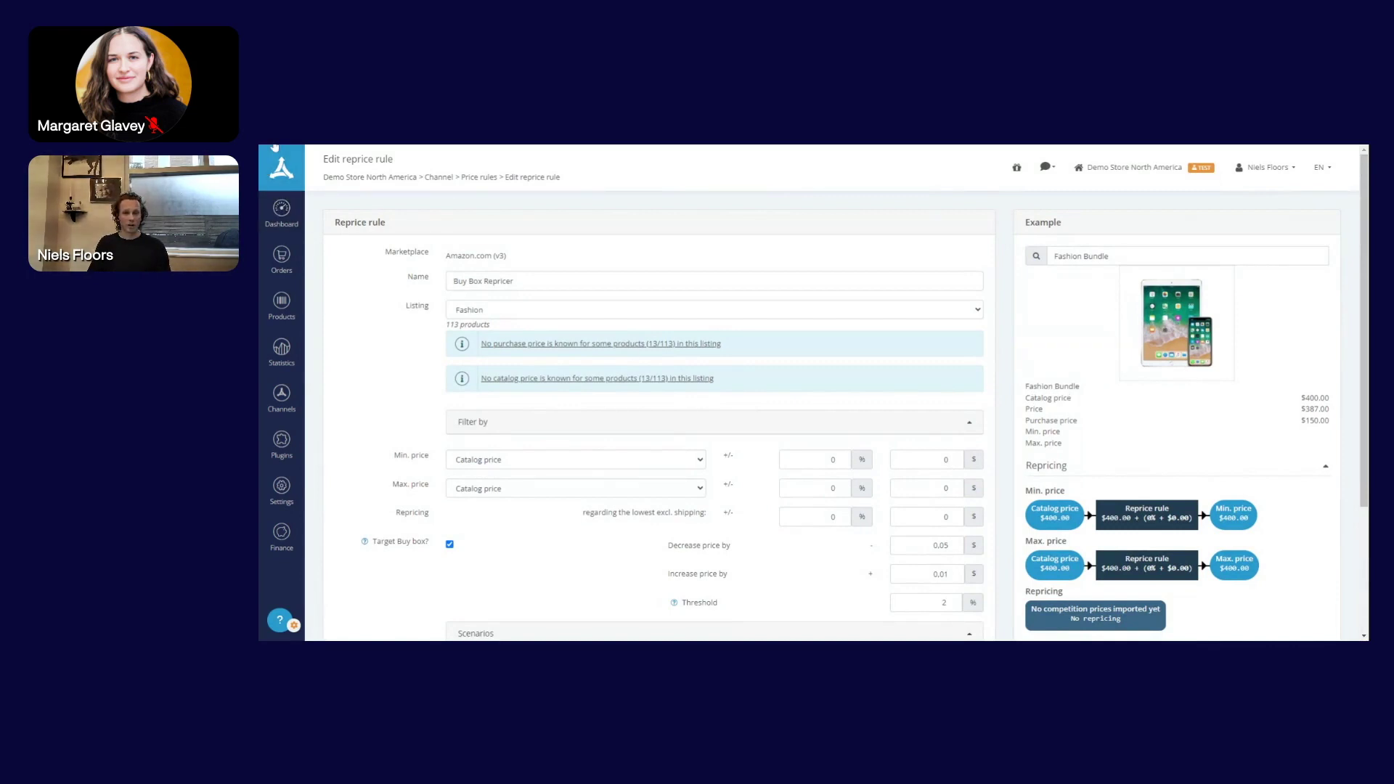
click(274, 147)
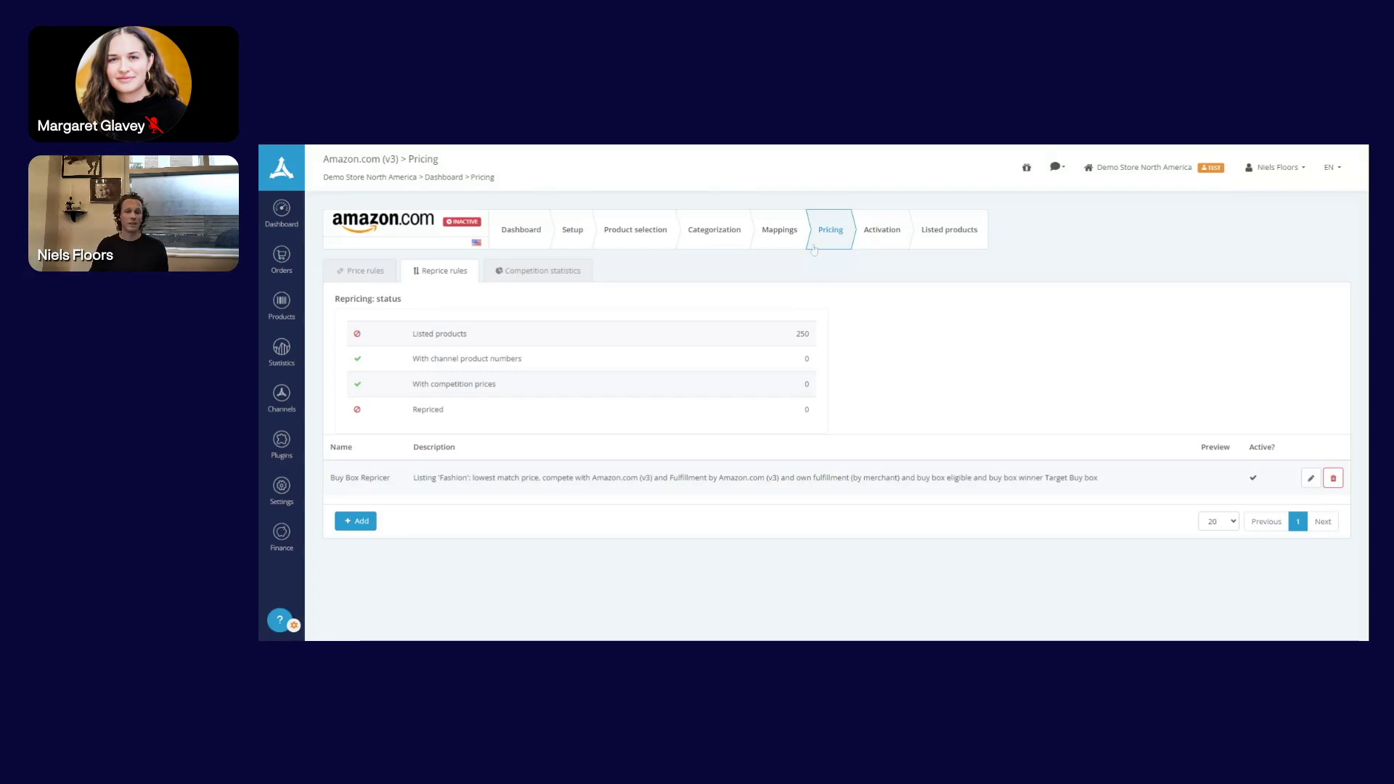
Step: Review the Amazon.com channel's activation checklist, from setup through listed products, categorization and mappings
click(877, 227)
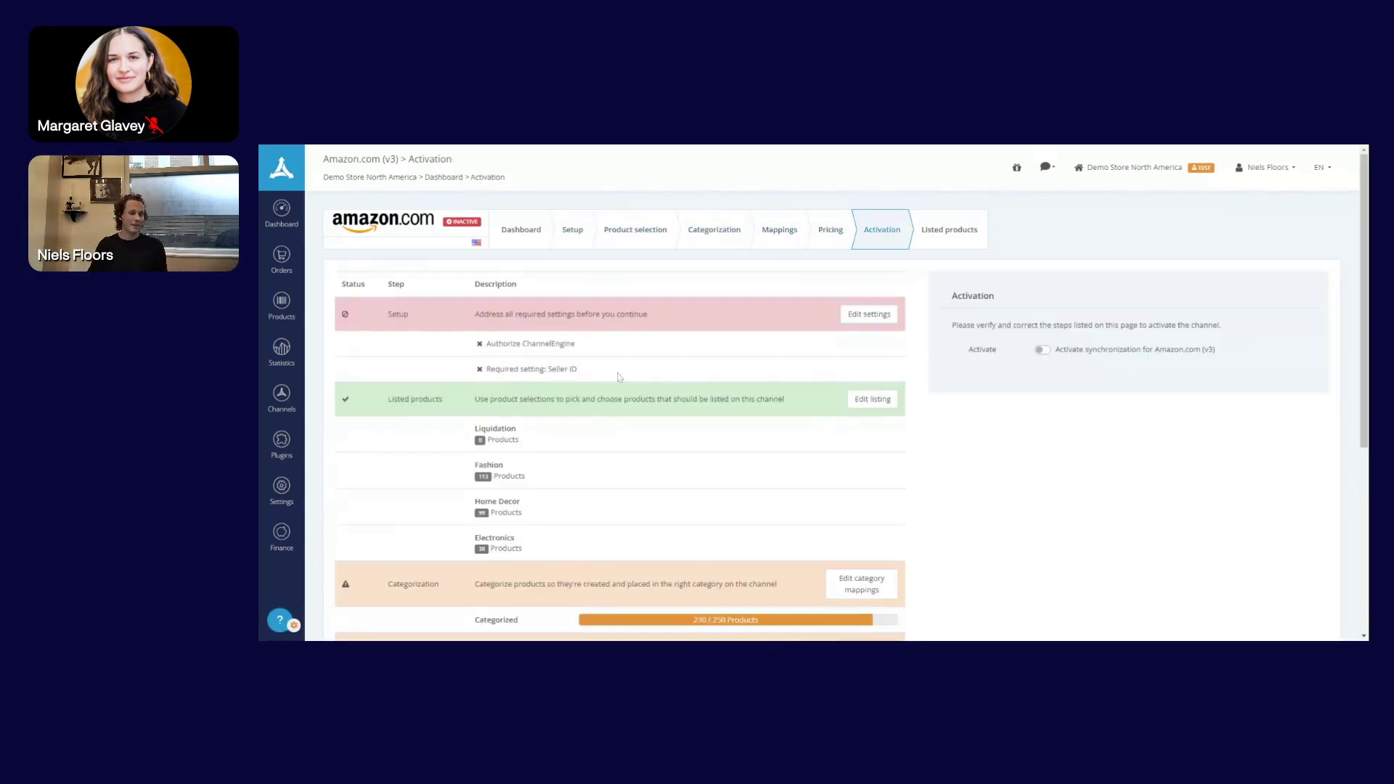
scroll(619, 377, down, 2)
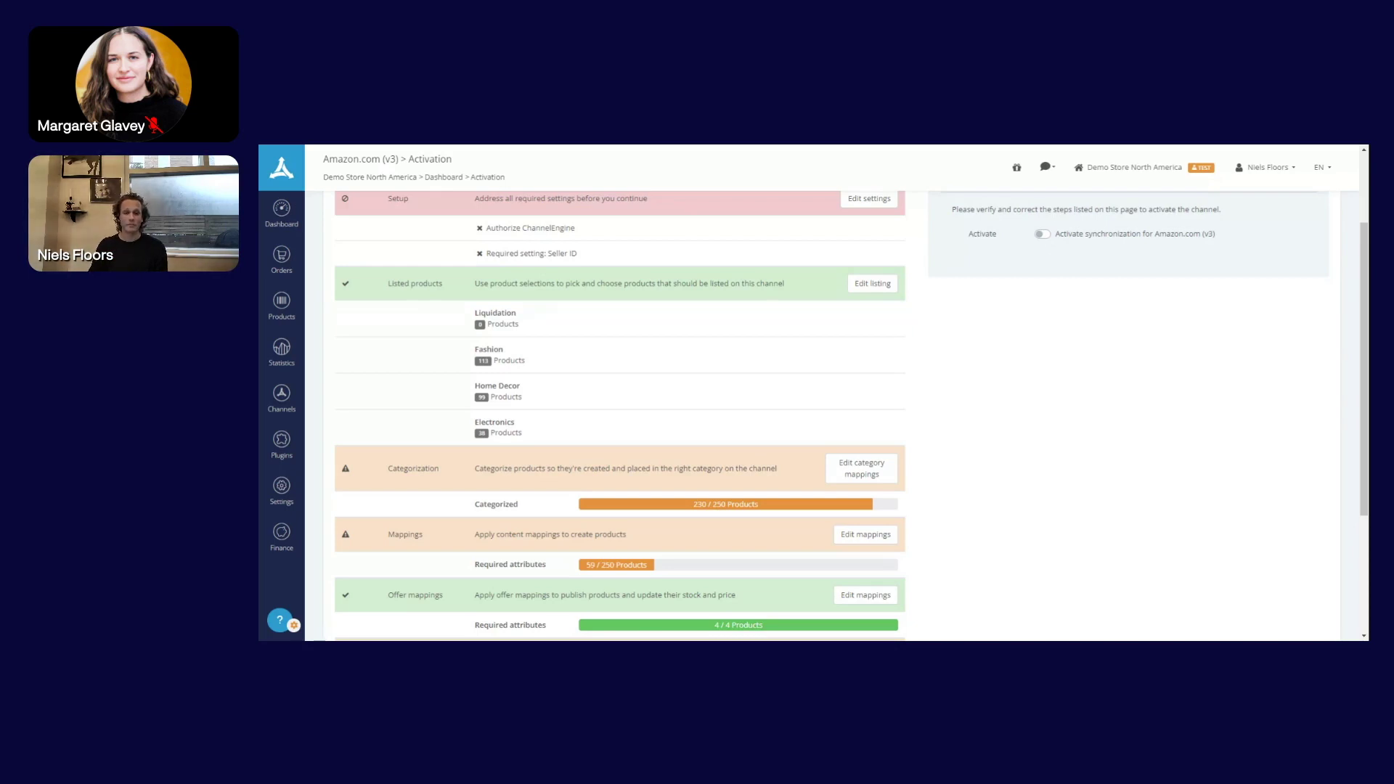
scroll(835, 414, up, 2)
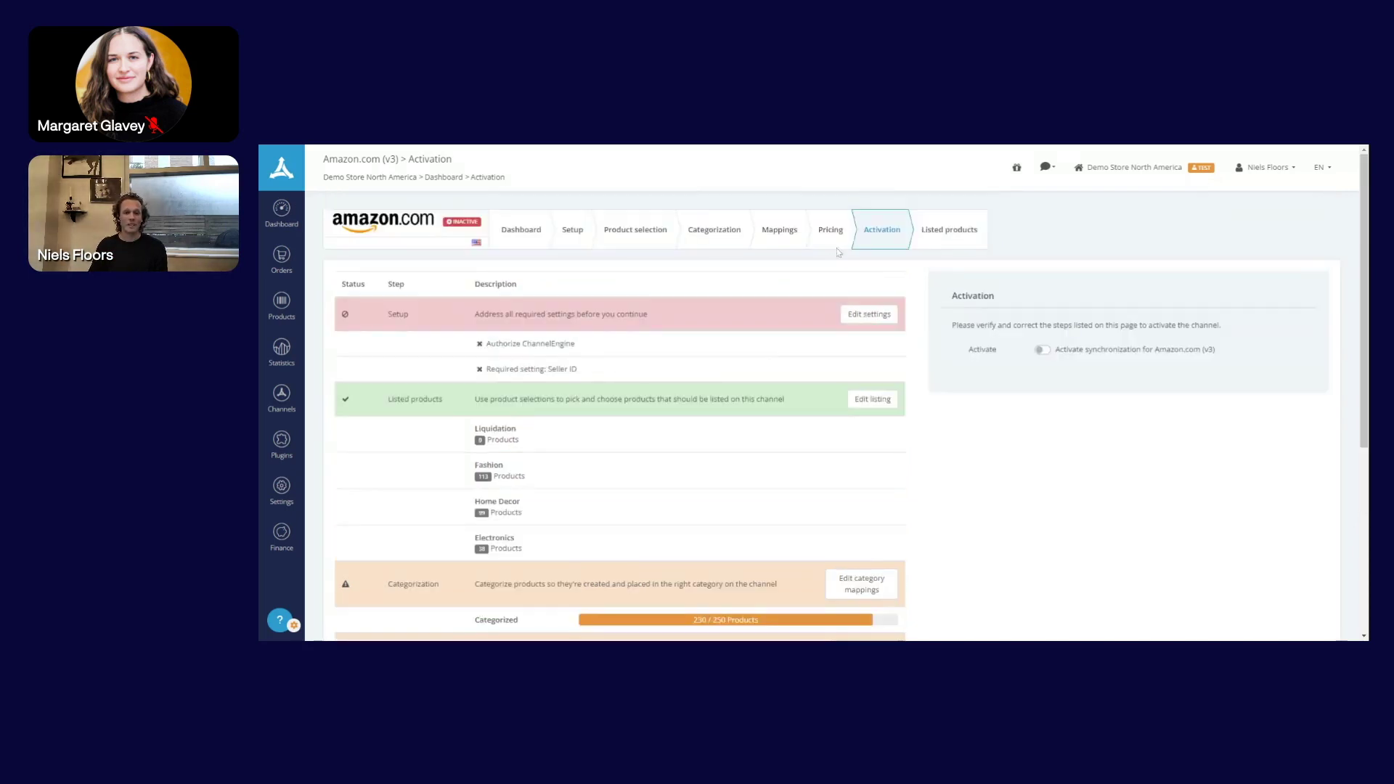
click(282, 210)
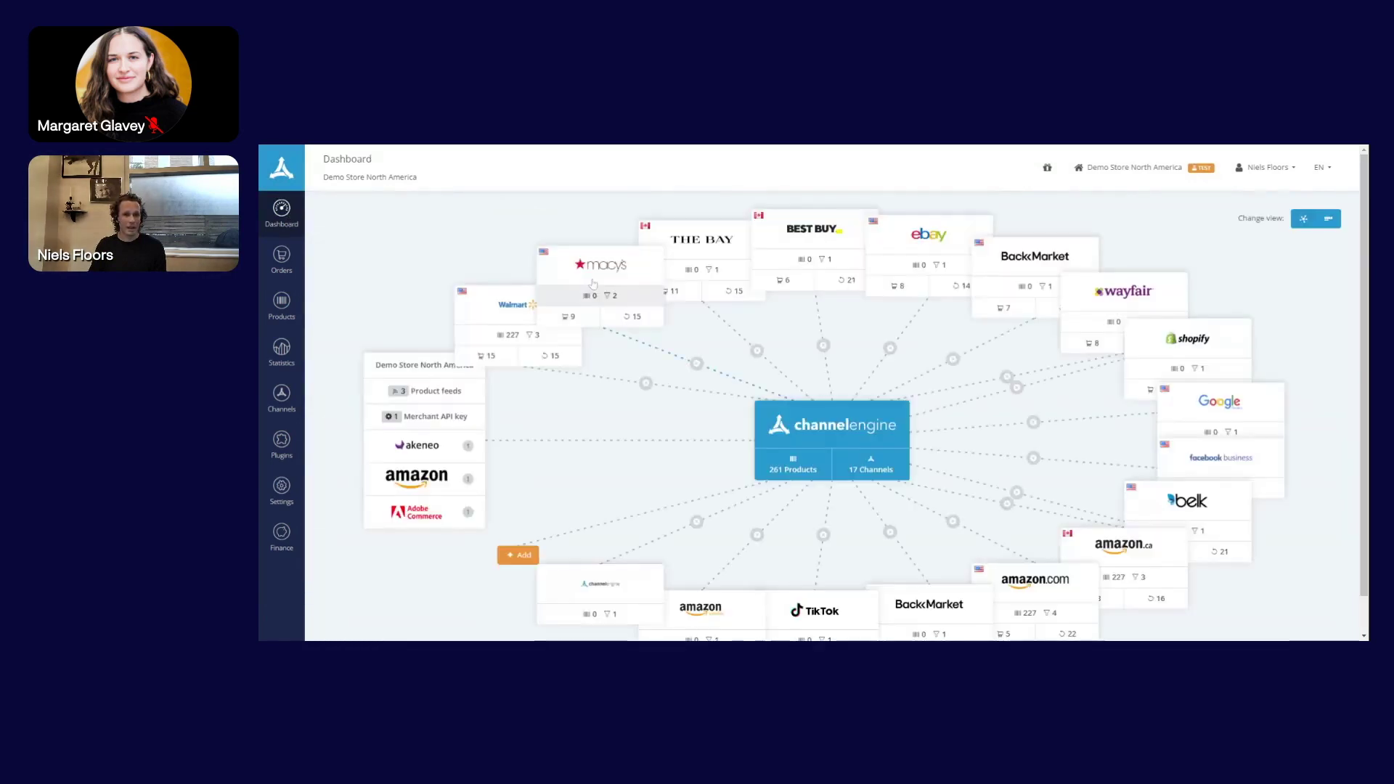
click(632, 261)
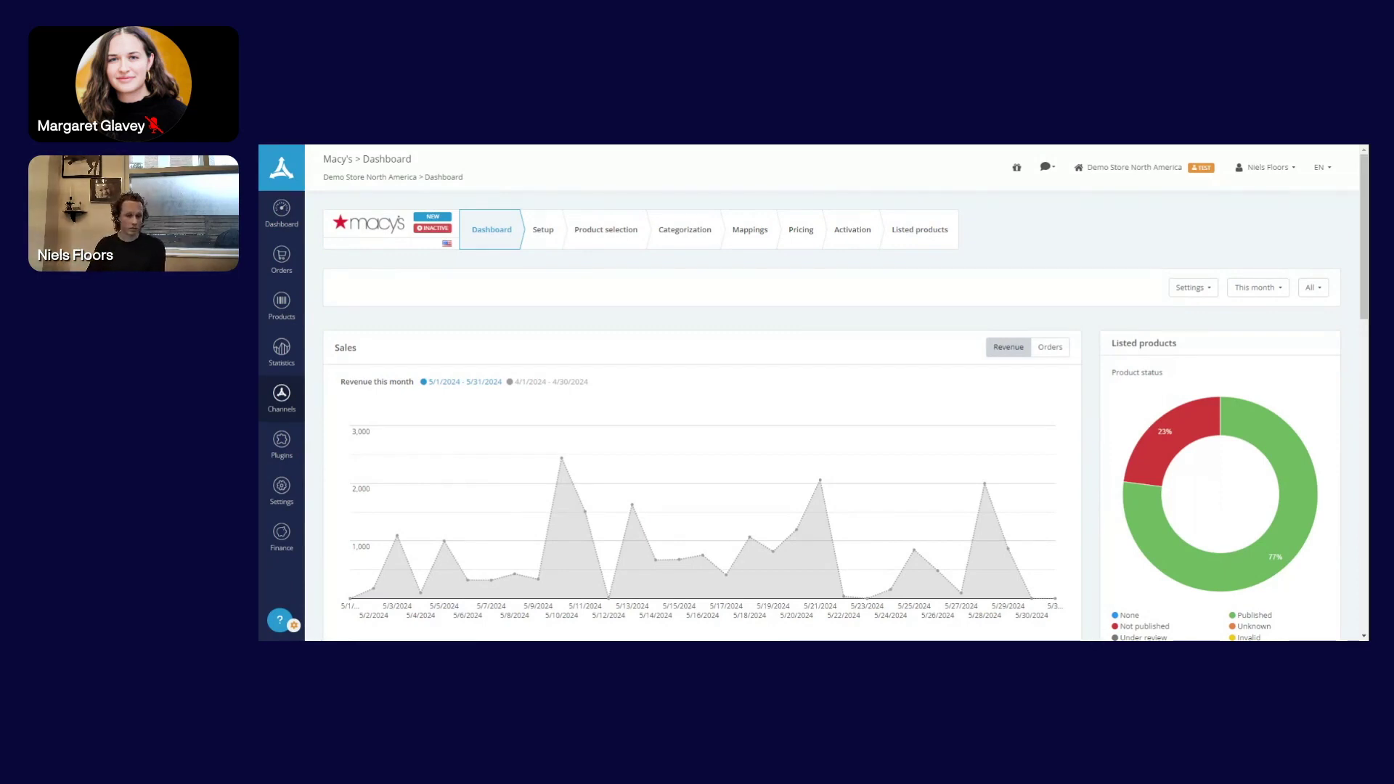
click(270, 263)
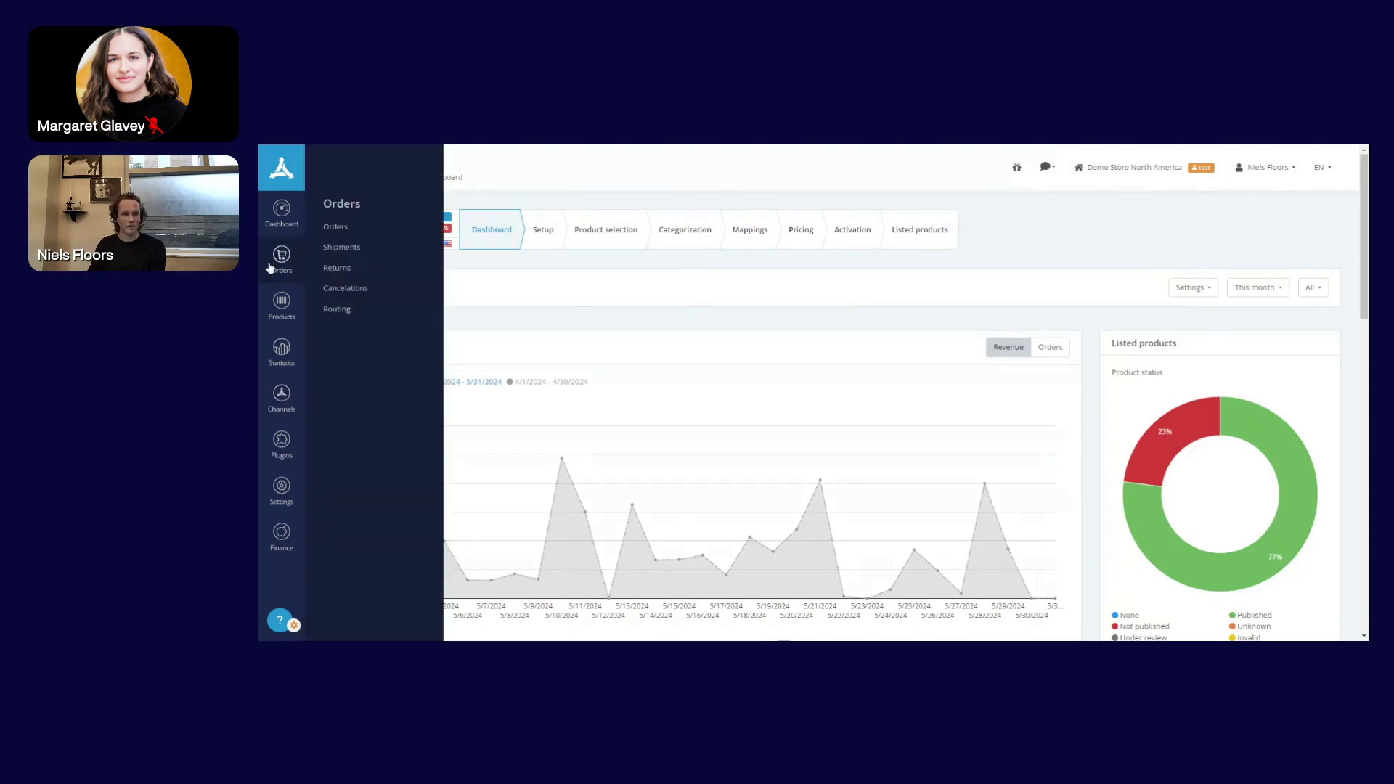
click(337, 228)
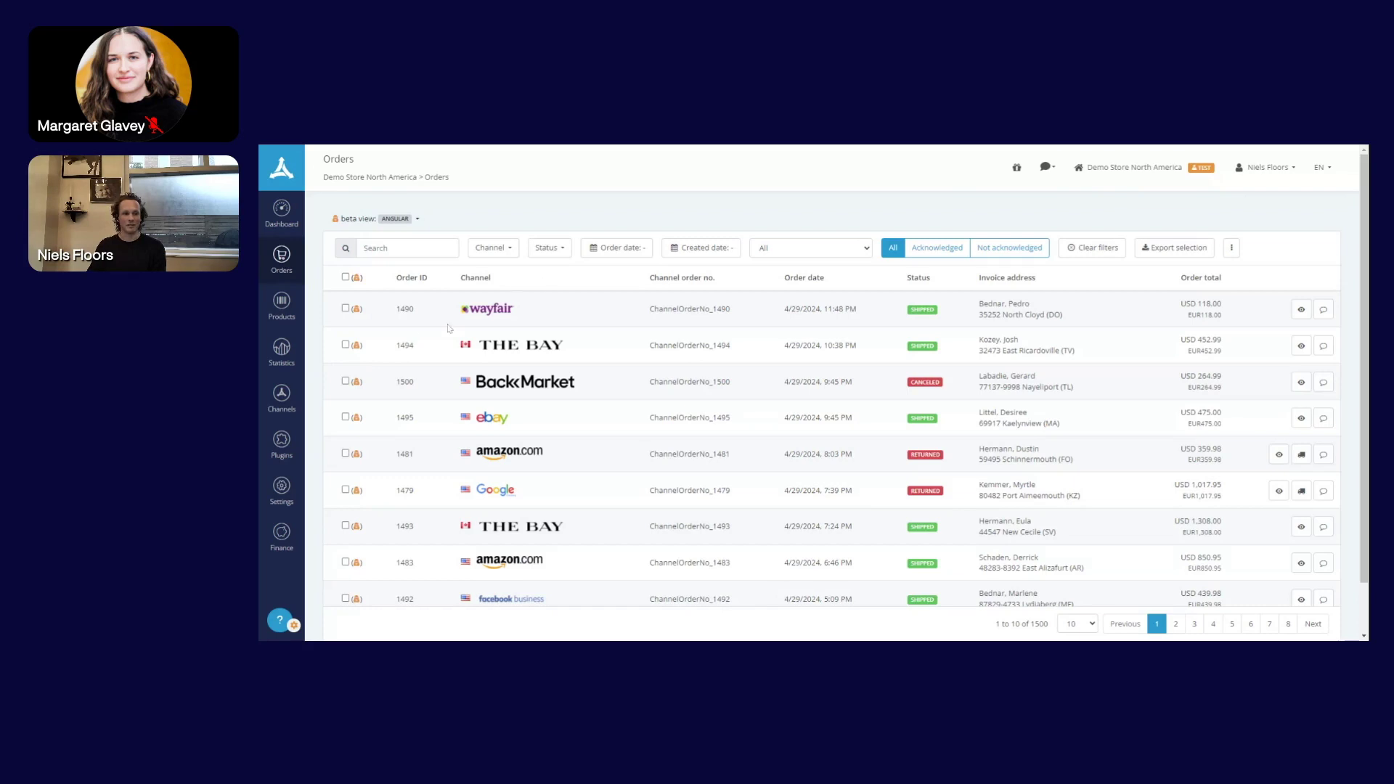
Step: Open the Apple Bundle product bundle for editing
mouse_move(278, 310)
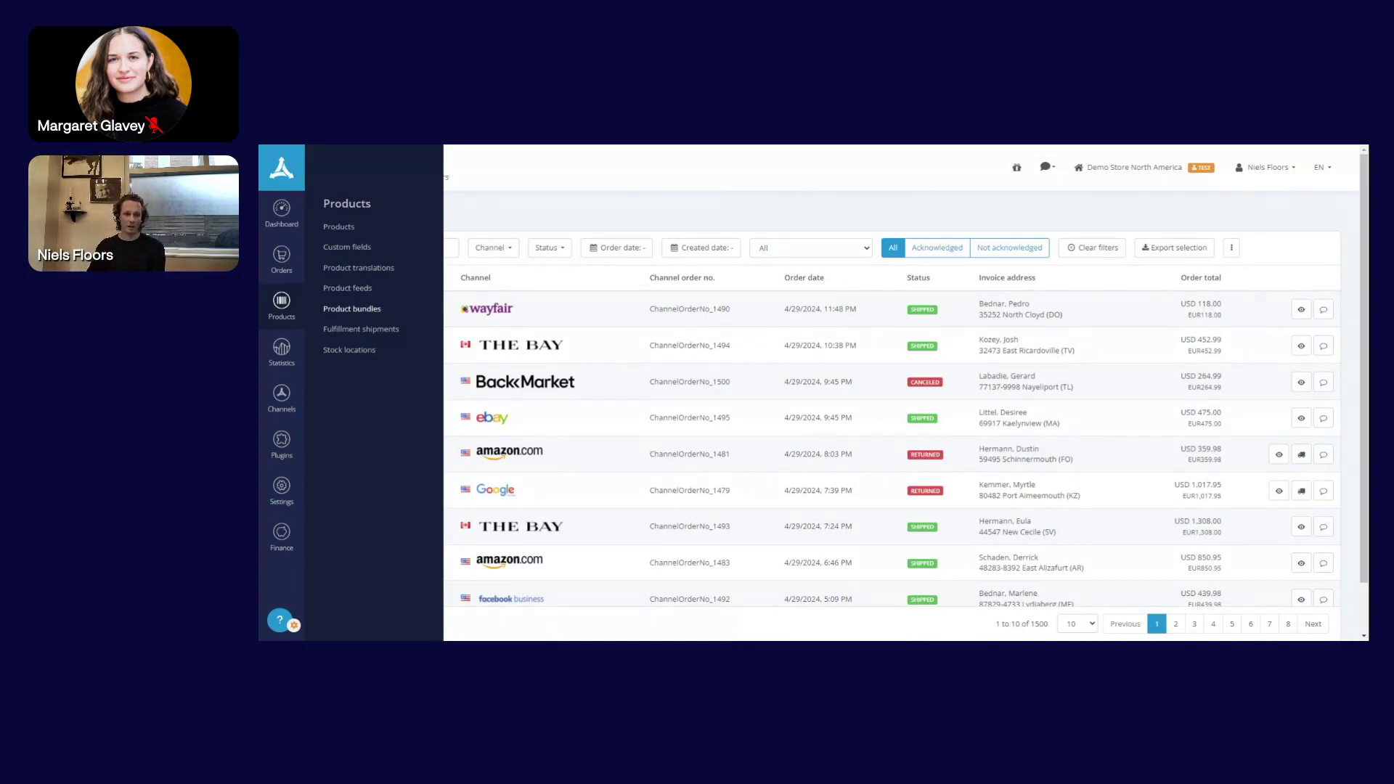
click(371, 311)
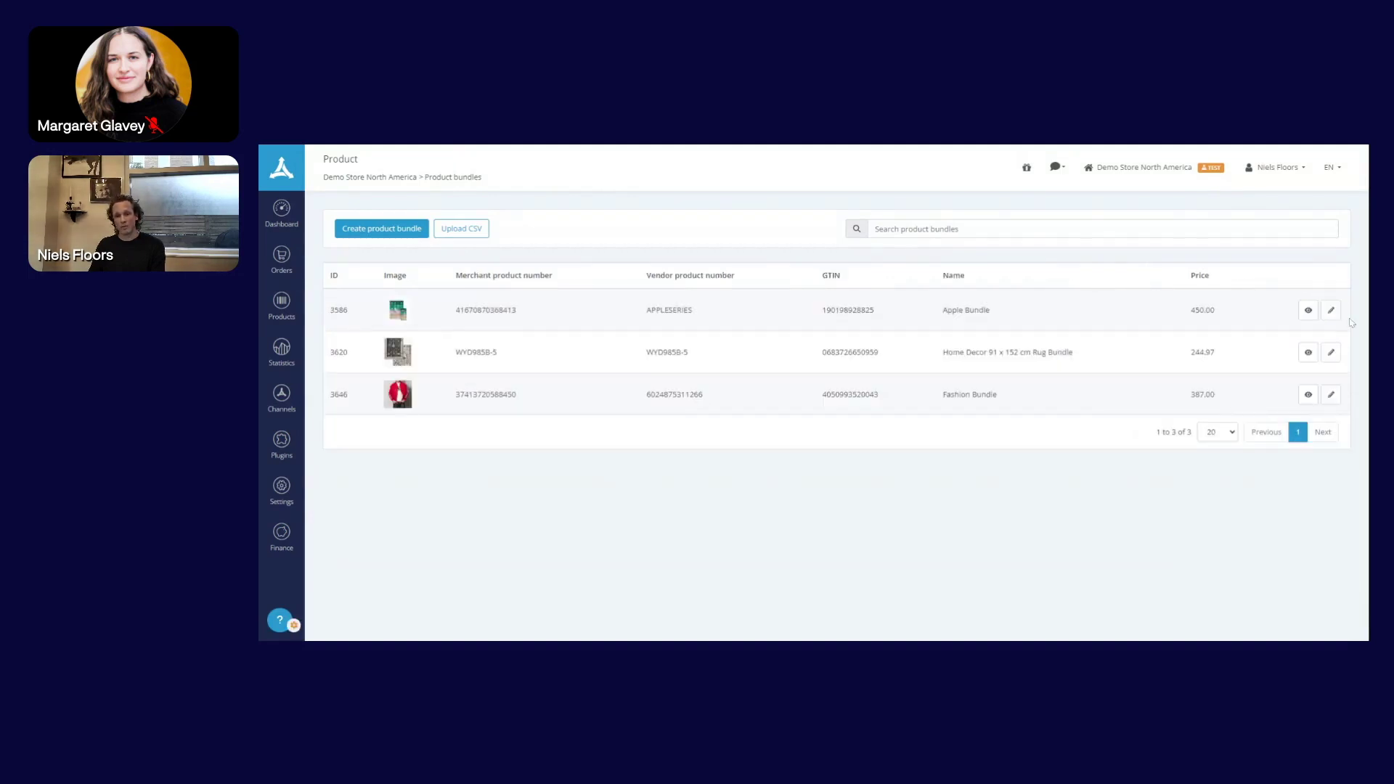
click(1331, 310)
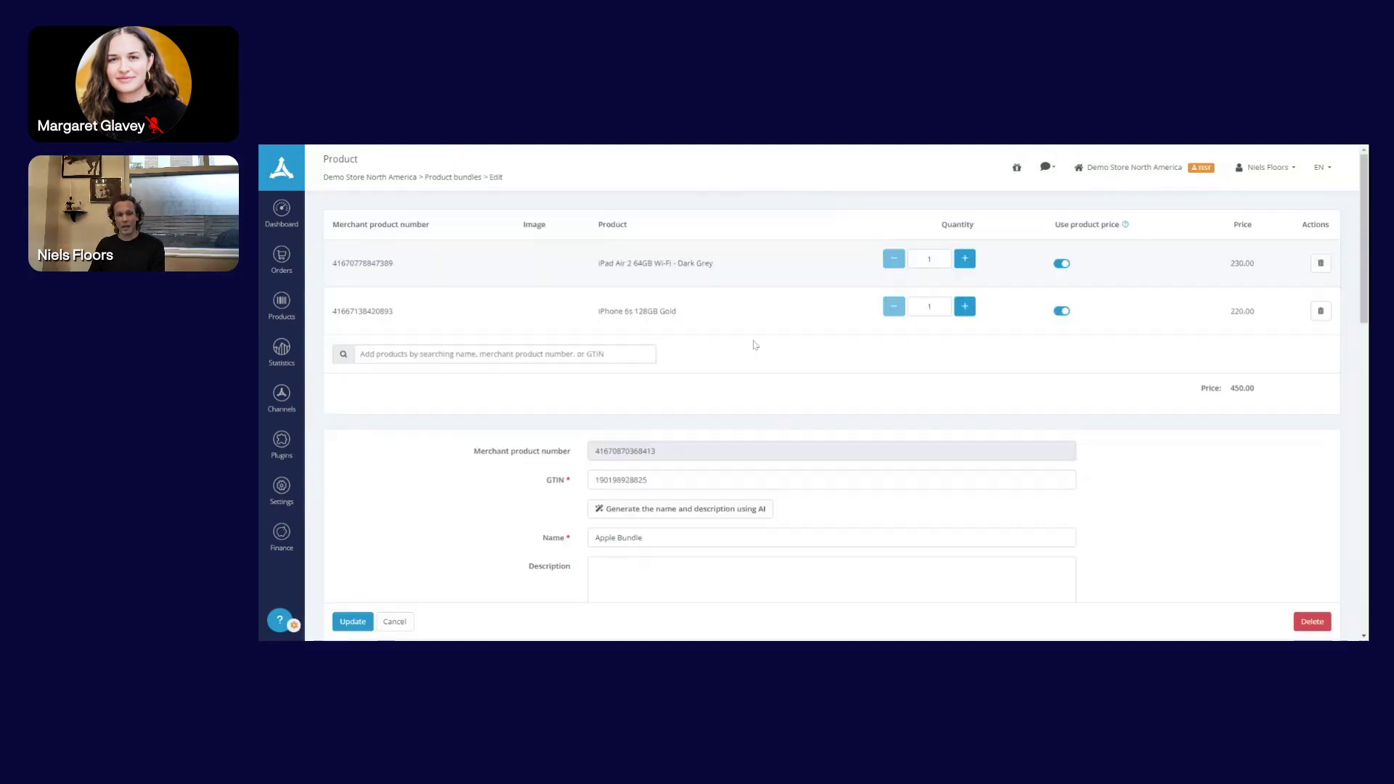
Step: Review the Apple Bundle's included products, name and description fields, pricing, attributes and image links
scroll(755, 348, down, 4)
scroll(752, 384, up, 3)
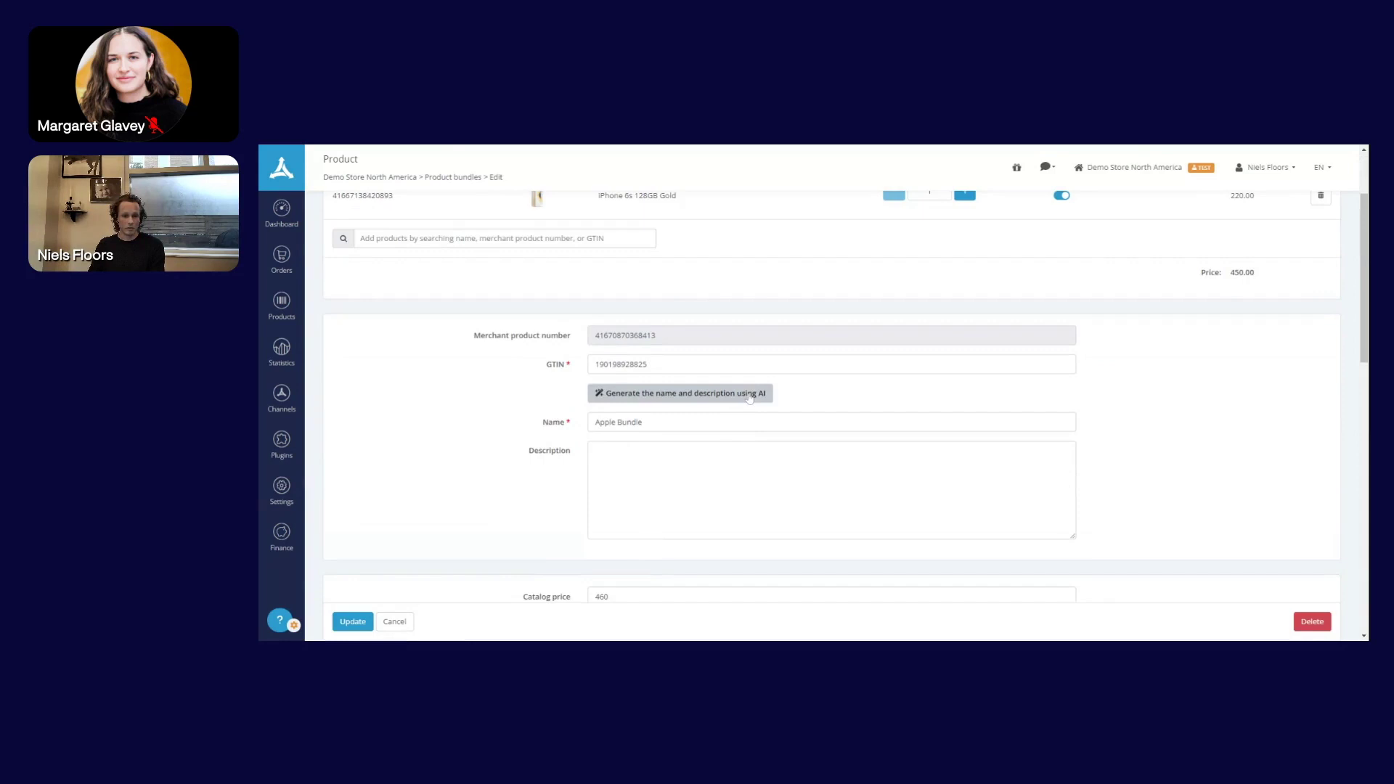
scroll(501, 457, down, 5)
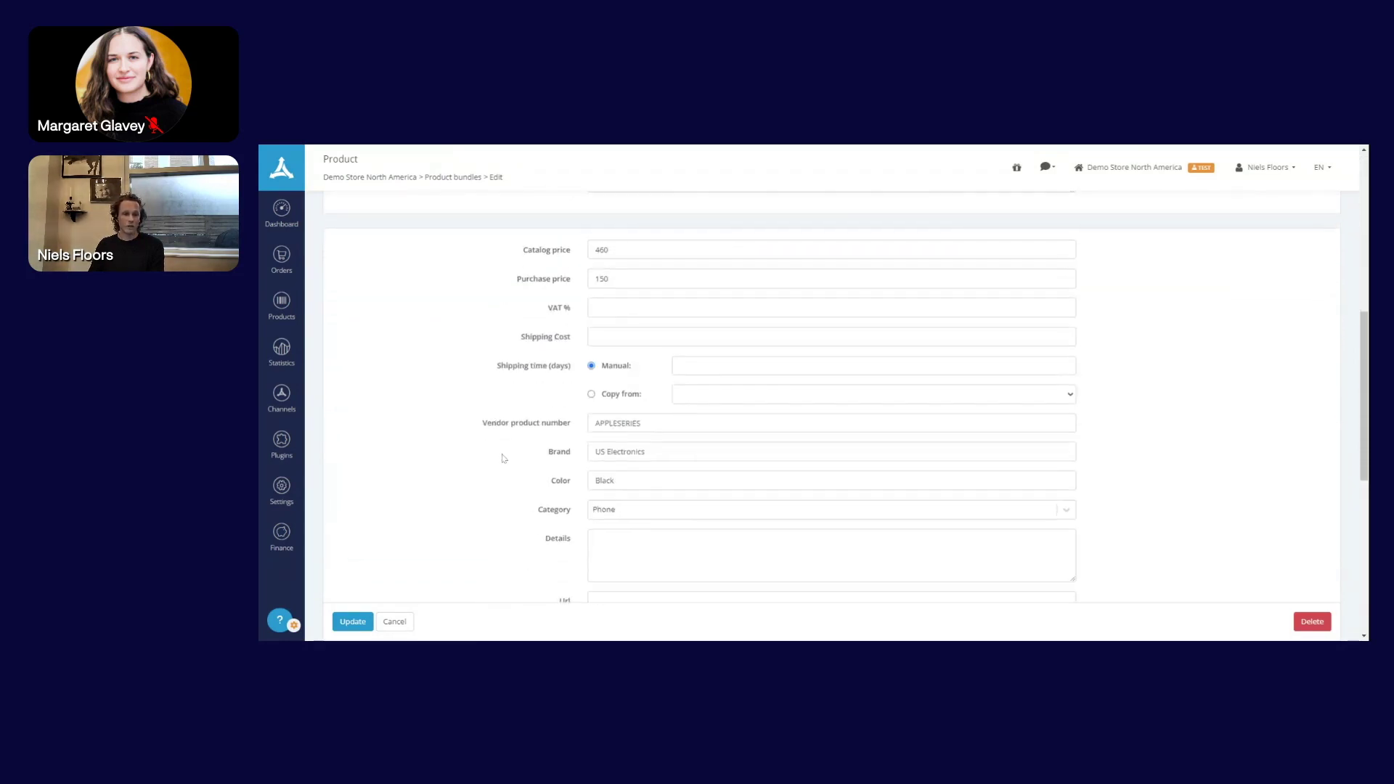
scroll(502, 457, down, 3)
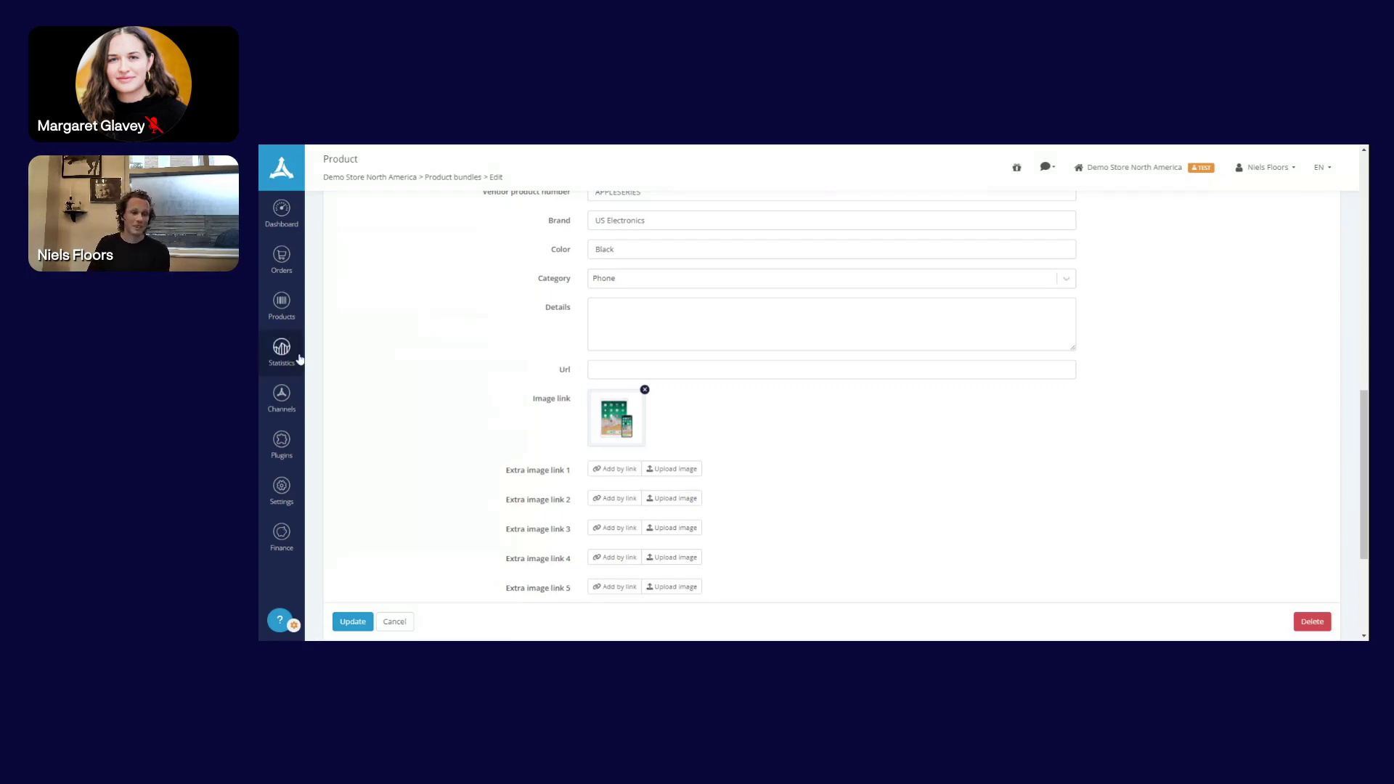
Step: Open the statistics Insights and view the Summary, Channel & Product, Return and Buy Box reports
mouse_move(299, 355)
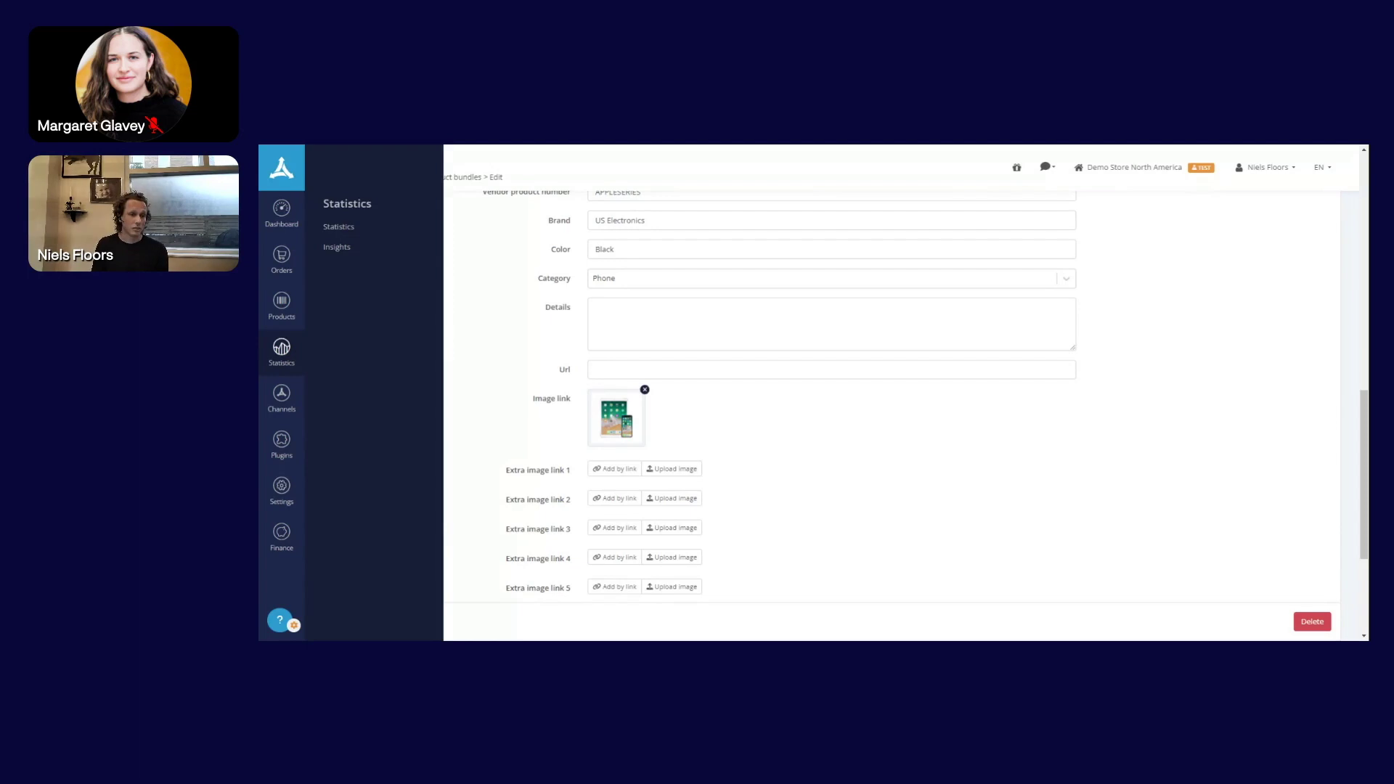
click(346, 251)
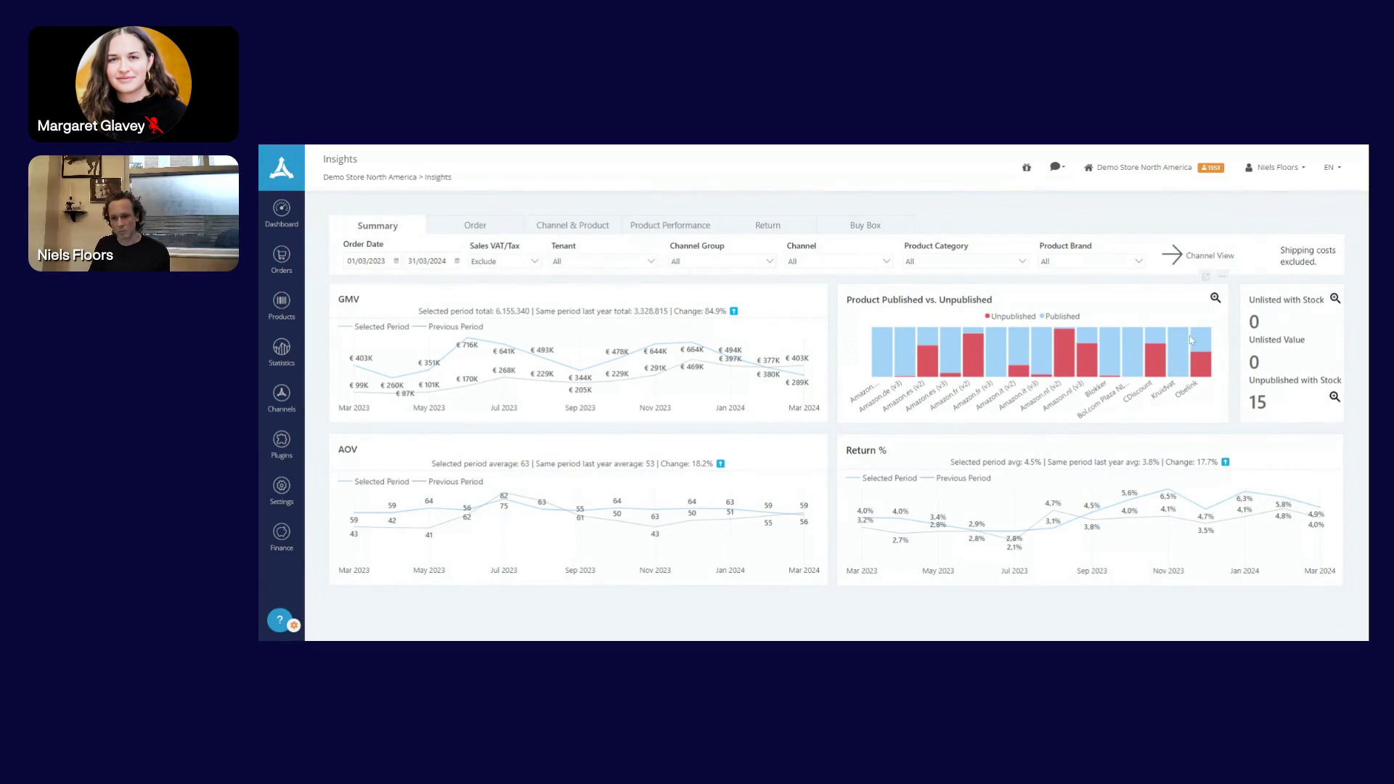
click(575, 228)
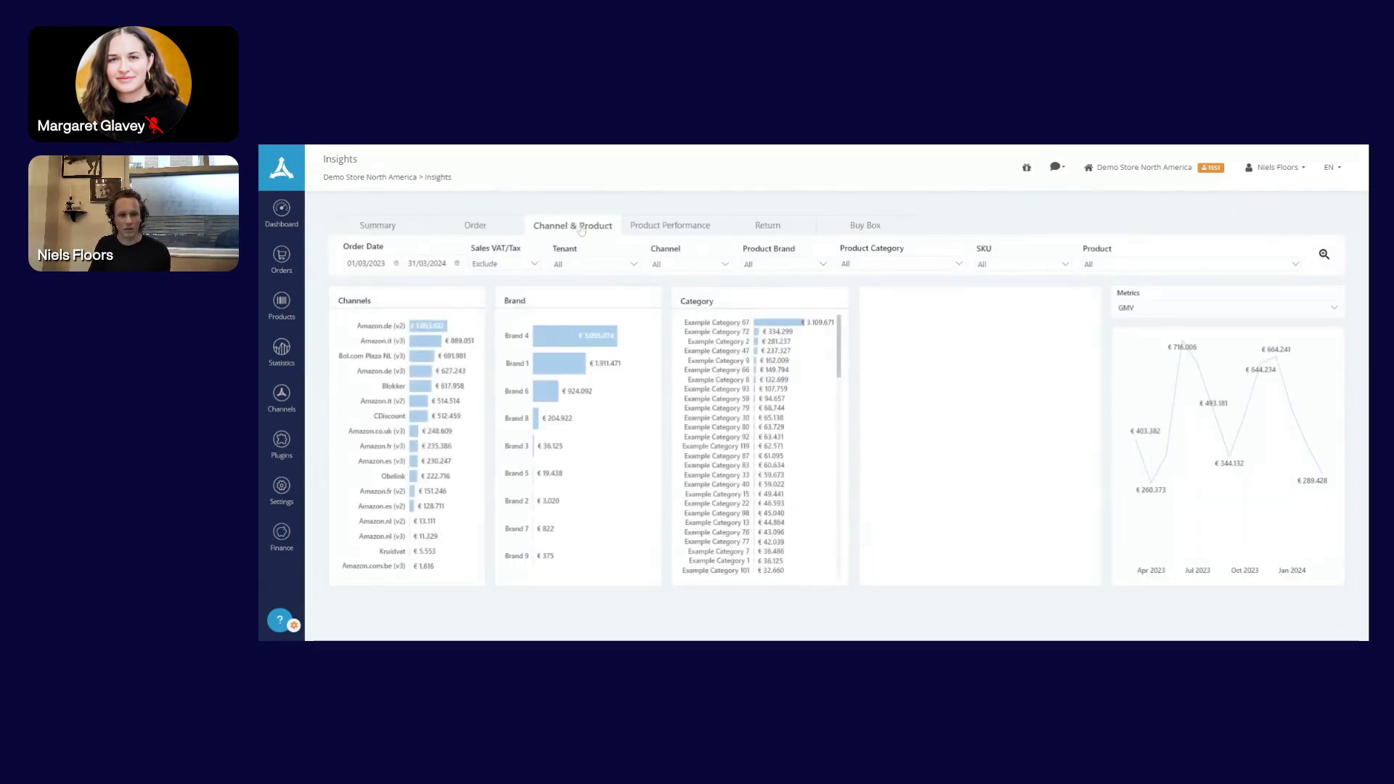
click(777, 228)
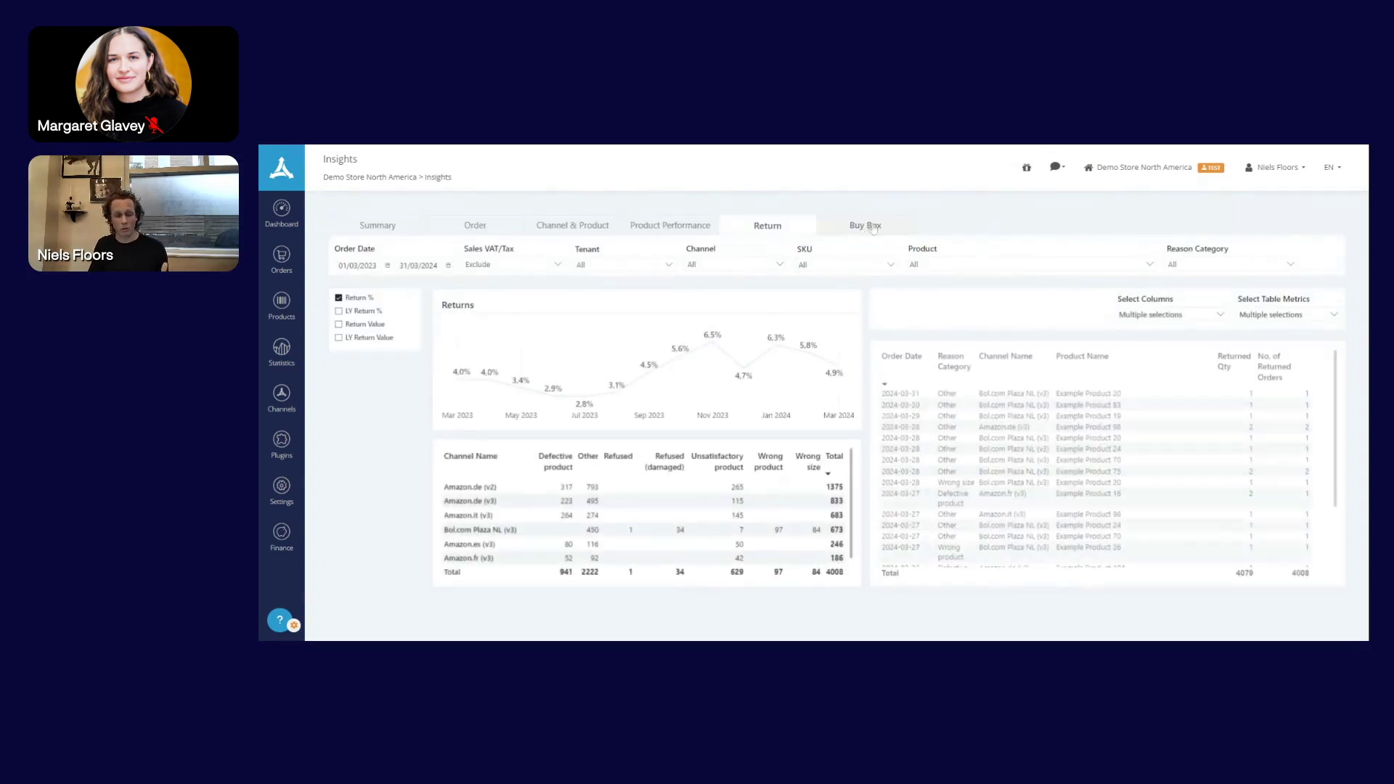
click(881, 226)
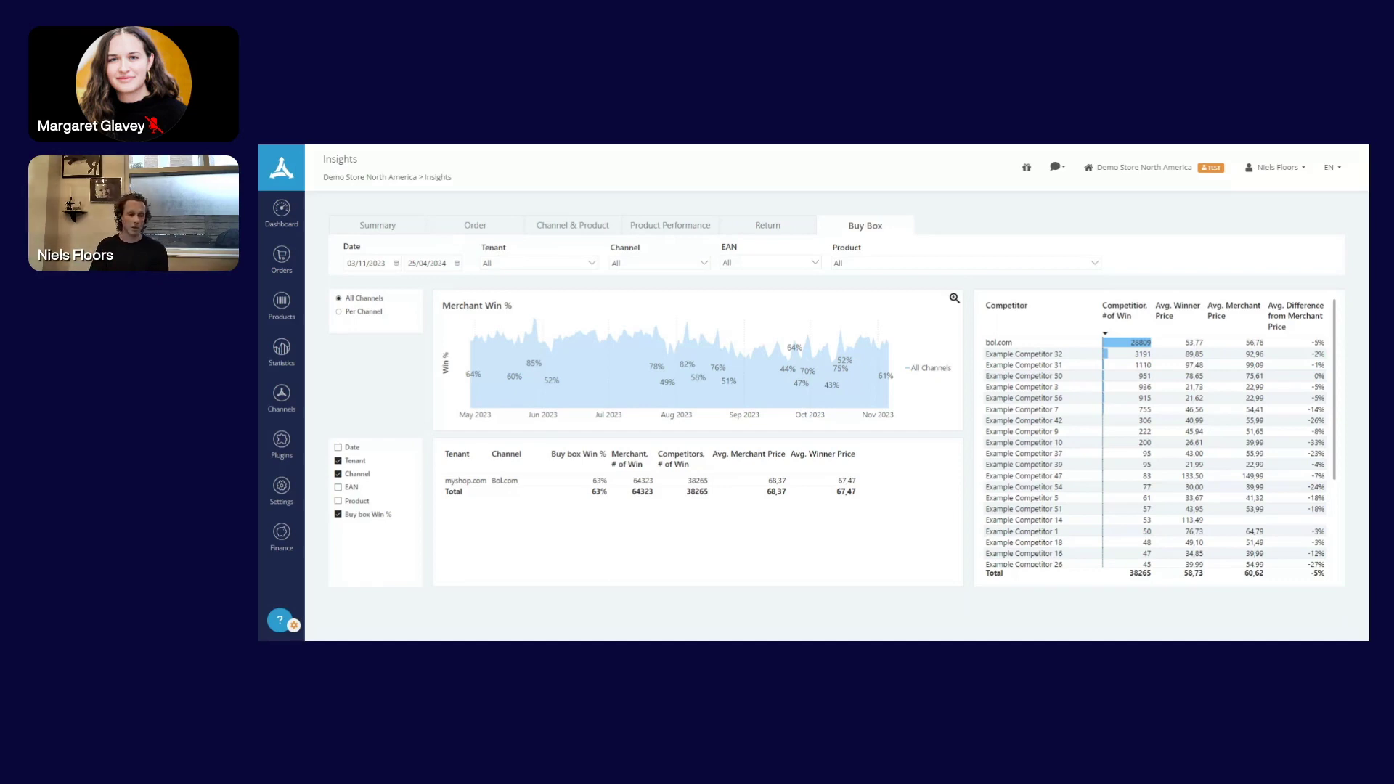
Step: Open the catalogue of channels available to add and browse the countries offered for filtering it
click(283, 395)
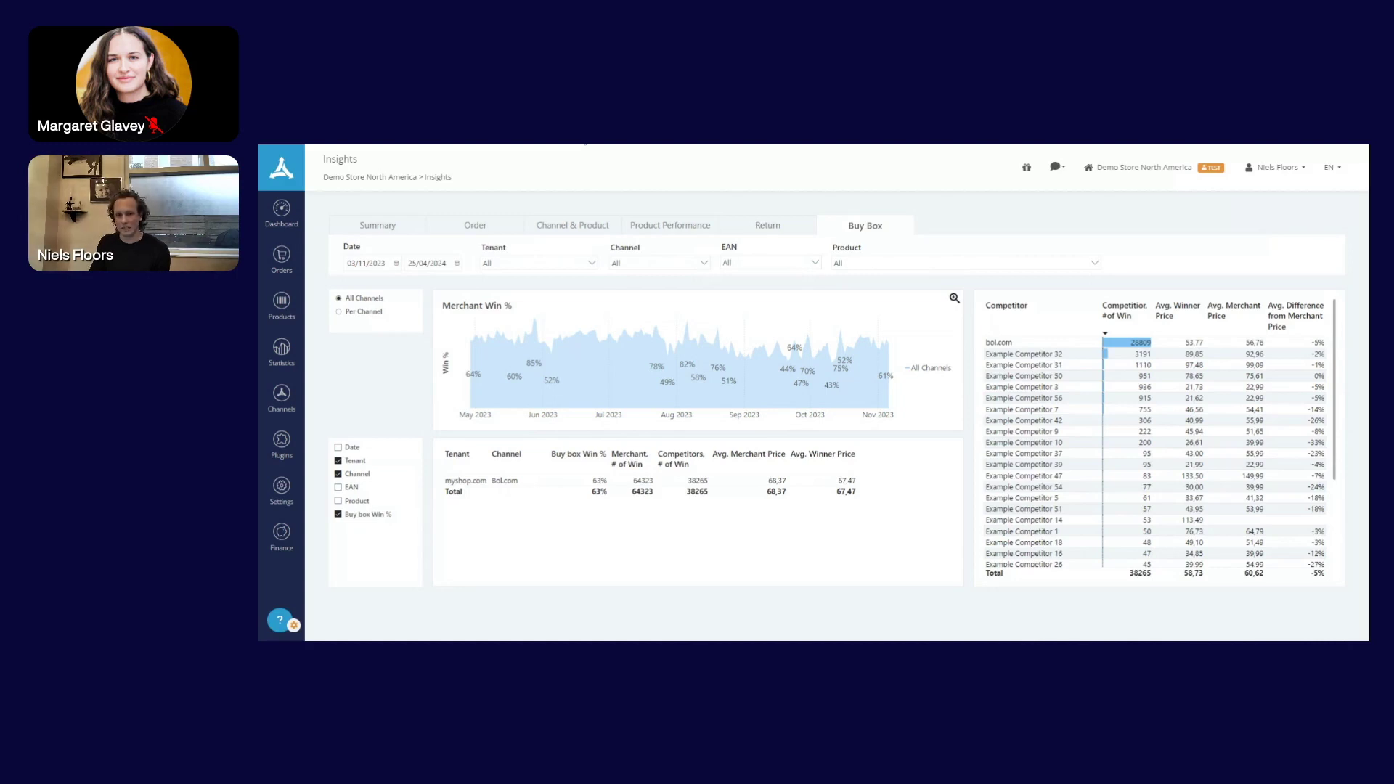
click(282, 398)
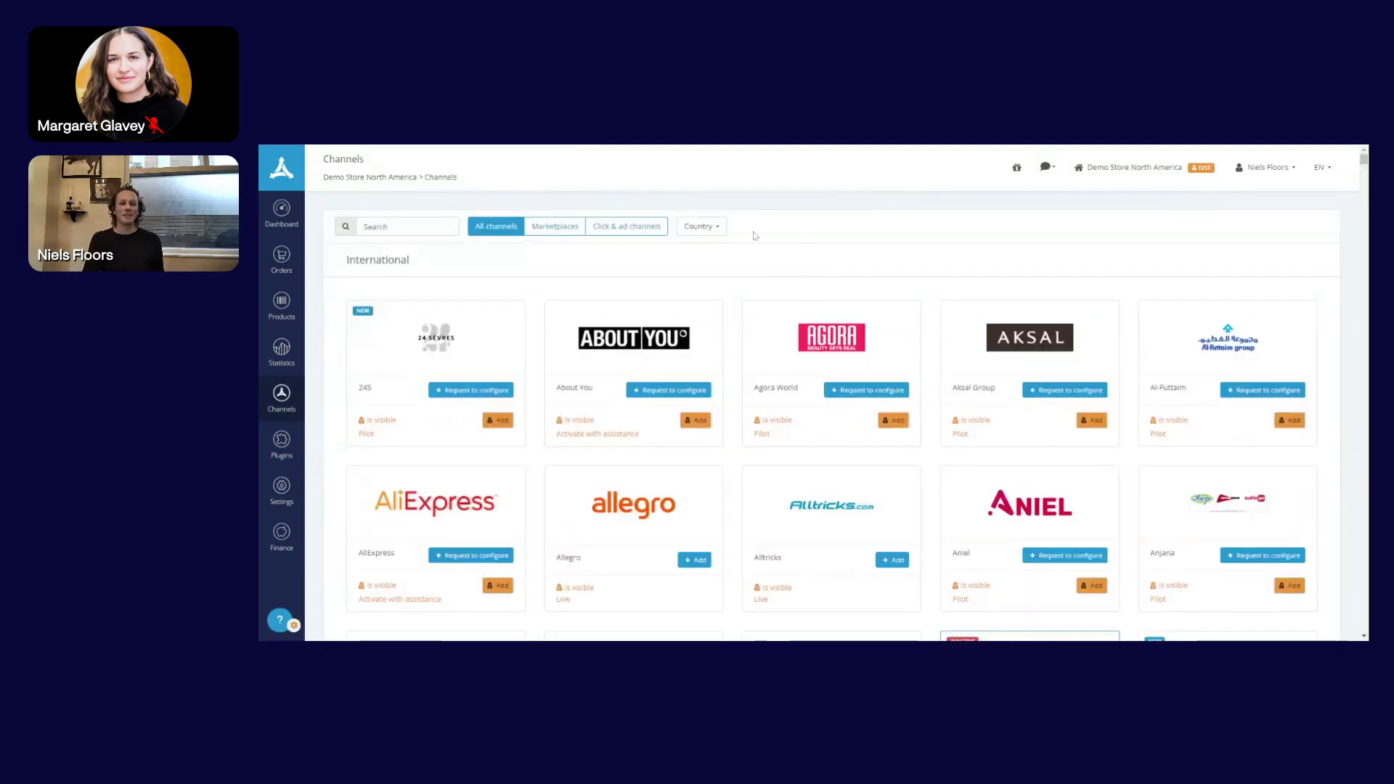
click(705, 228)
scroll(746, 291, down, 3)
scroll(747, 291, down, 2)
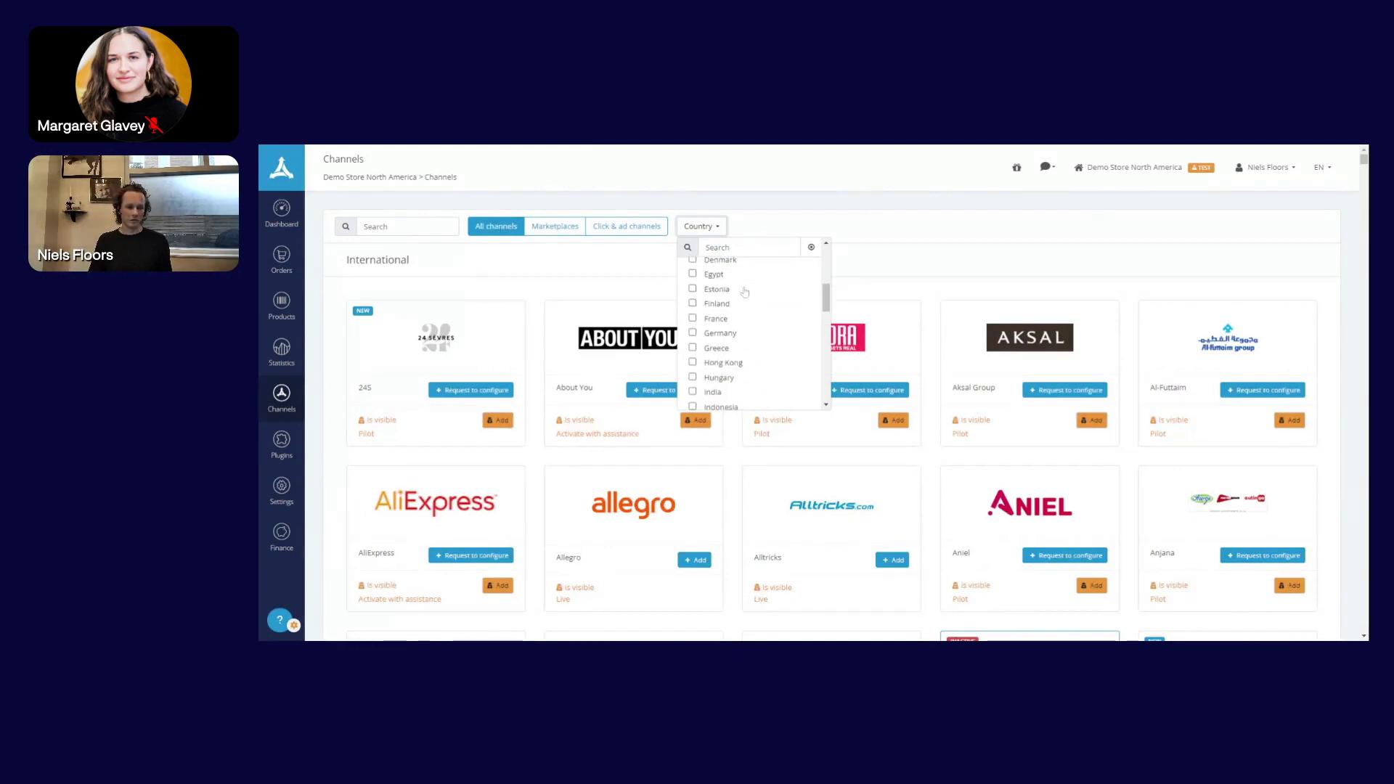
scroll(746, 292, up, 2)
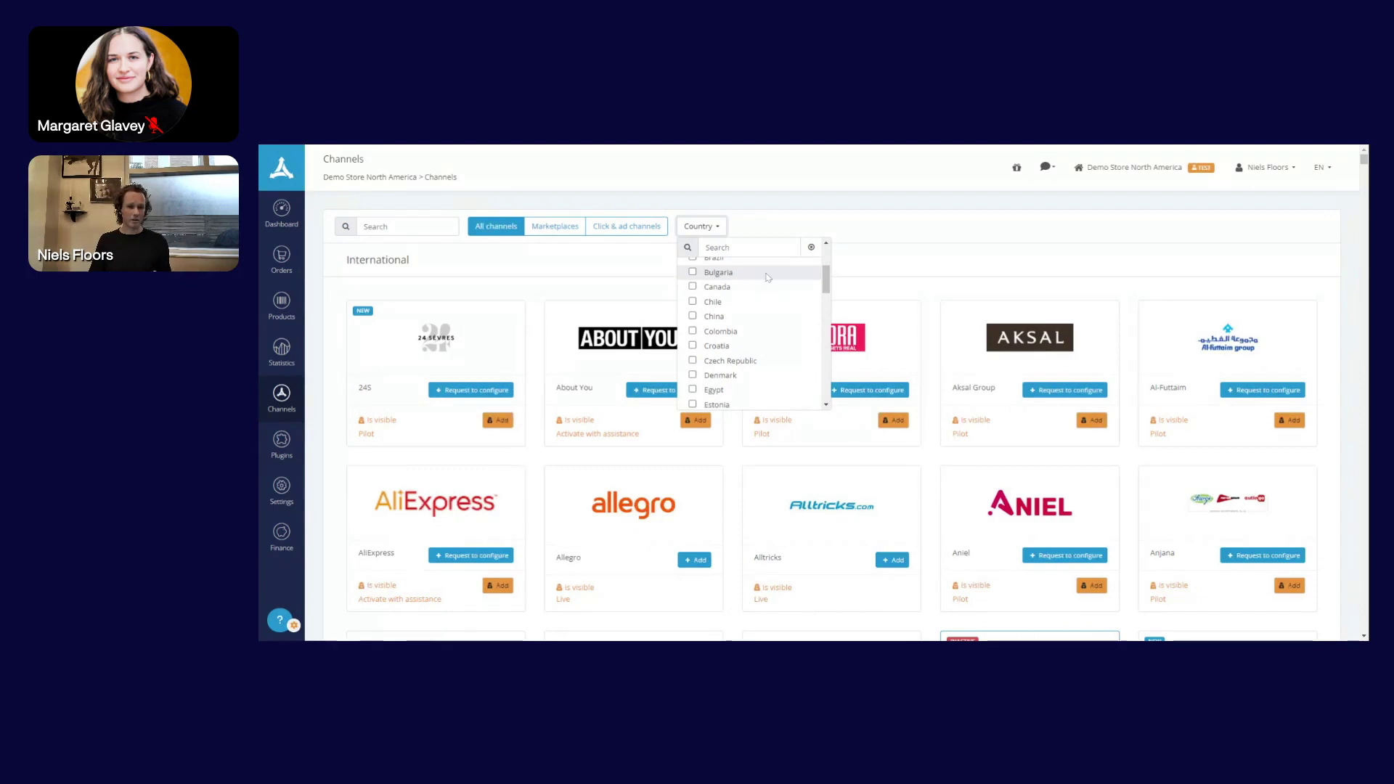